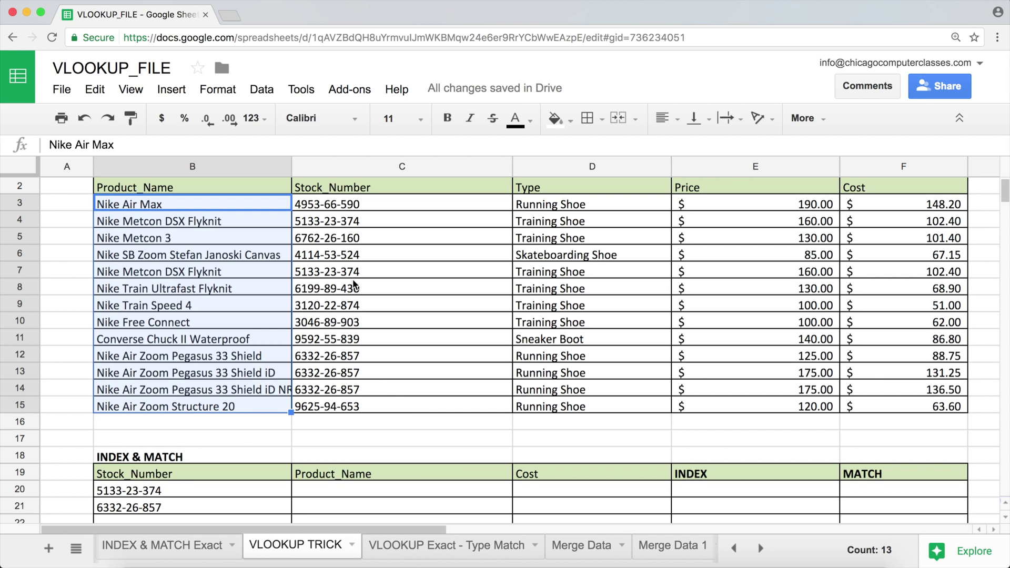
# Highlight the Stock_Number range C3:C15 and the Product_Name range B3:B15 in the source table.
pyautogui.moveTo(334, 208); pyautogui.dragTo(860, 404)
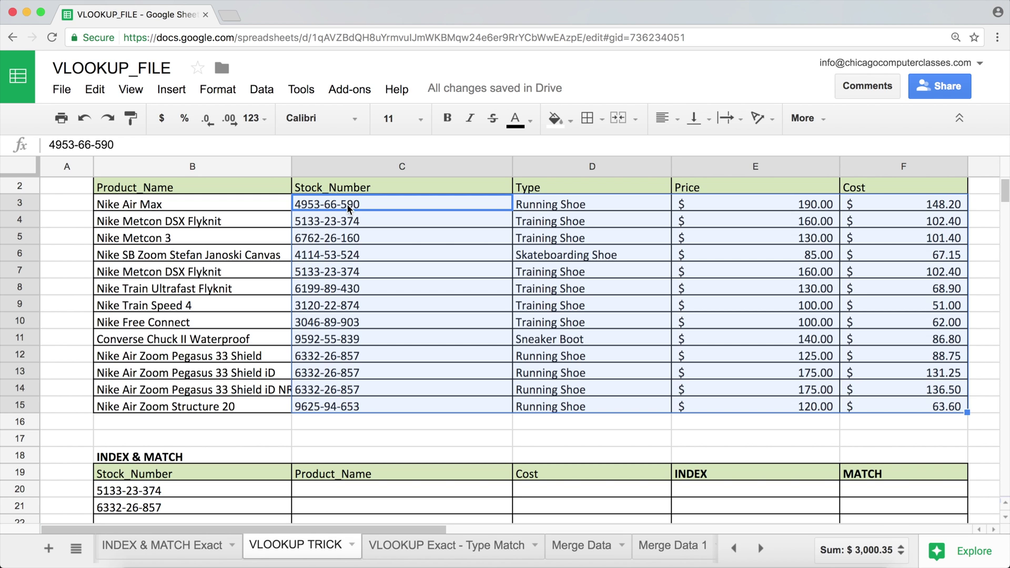
pyautogui.moveTo(347, 208); pyautogui.dragTo(335, 412)
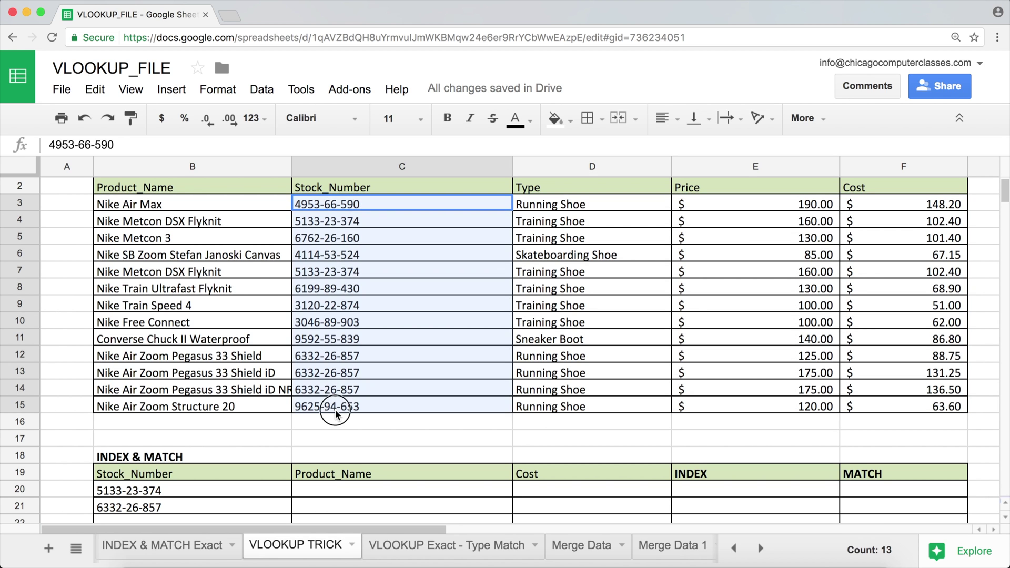
pyautogui.moveTo(228, 203); pyautogui.dragTo(233, 410)
pyautogui.scroll(-1, 518, 203)
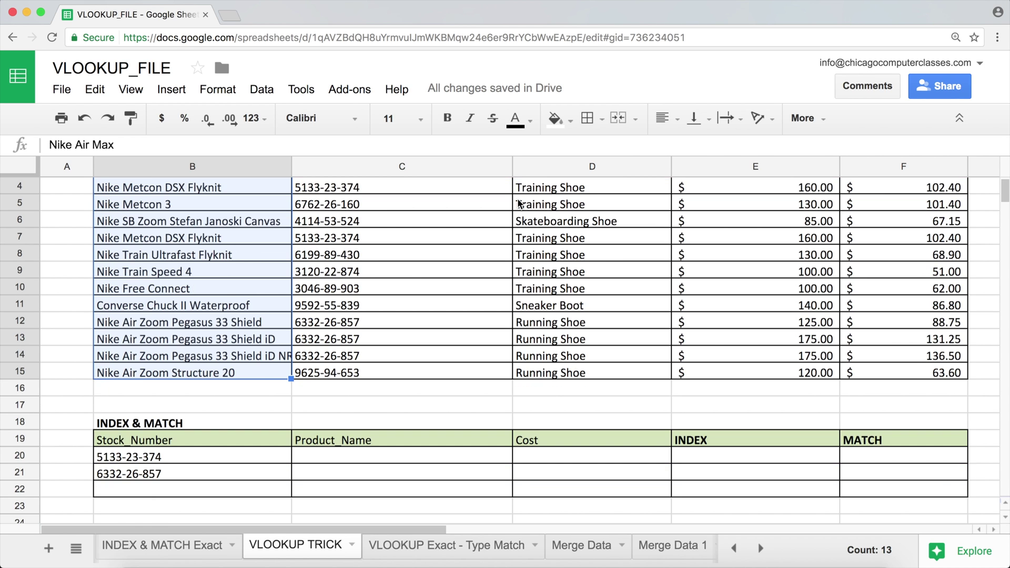
pyautogui.scroll(2, 520, 221)
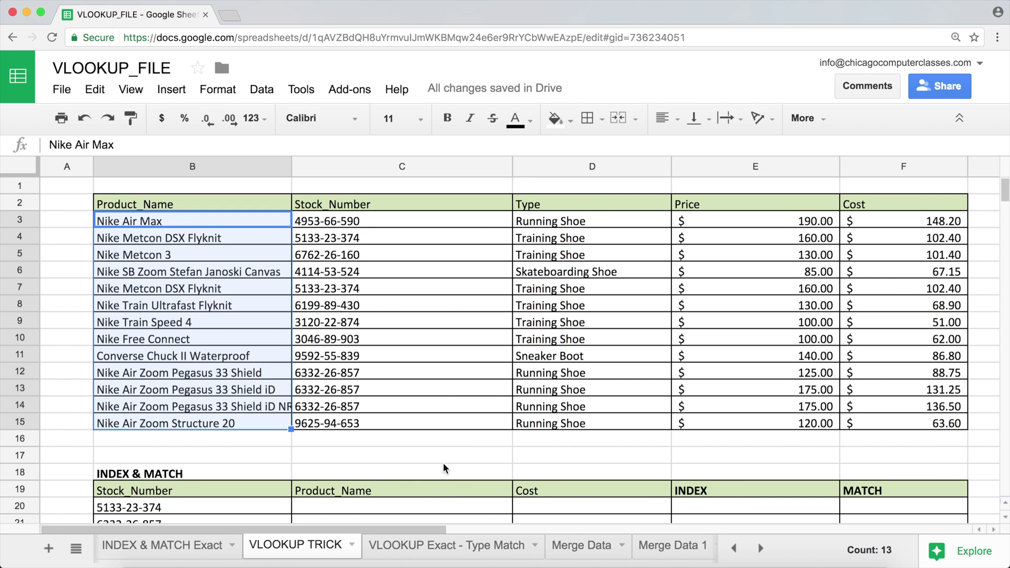
pyautogui.moveTo(332, 220); pyautogui.dragTo(338, 427)
pyautogui.moveTo(212, 216); pyautogui.dragTo(224, 425)
pyautogui.scroll(-2, 223, 424)
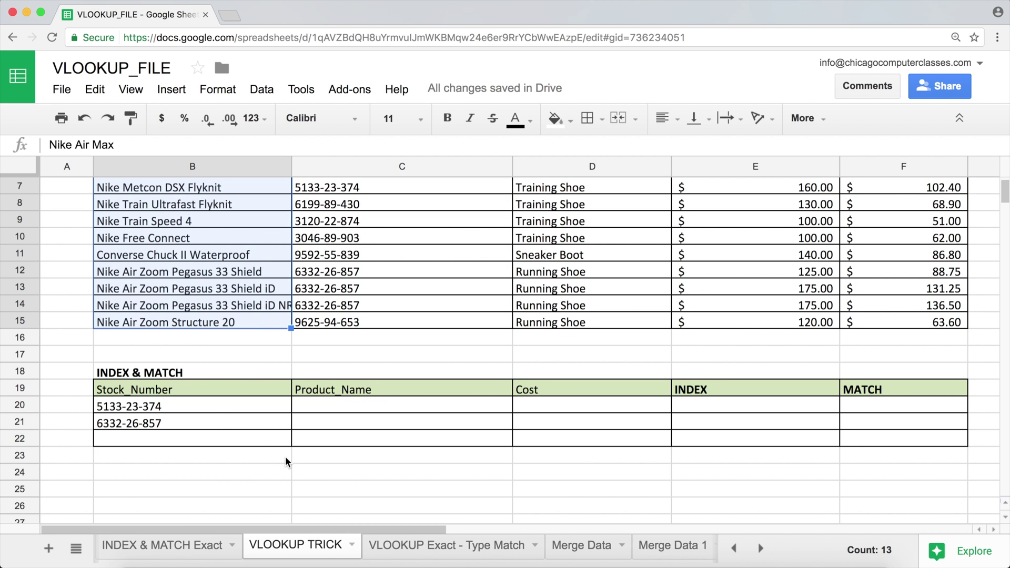
# Start an ARRAYFORMULA in the empty cell B24.
pyautogui.click(251, 470)
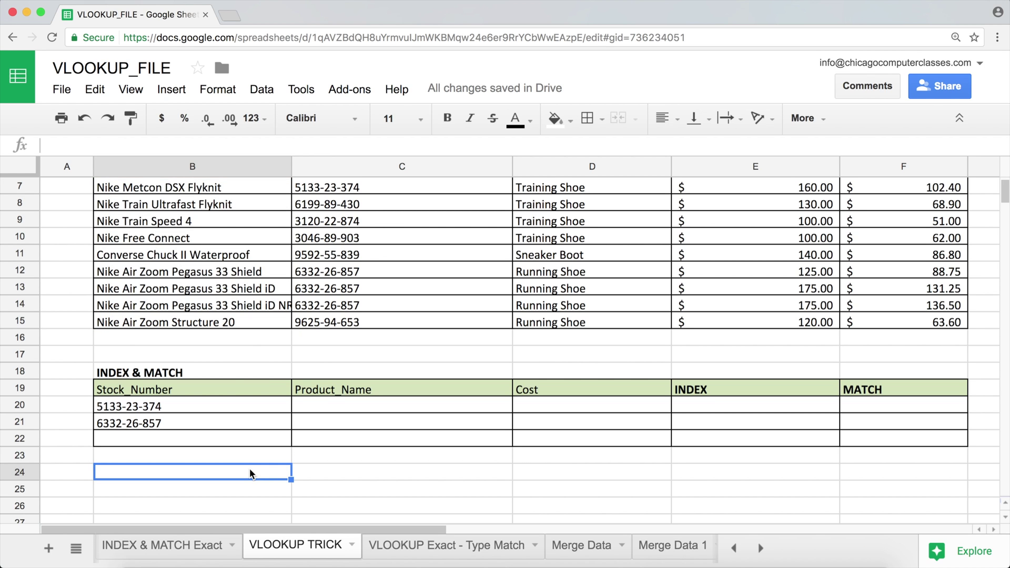
pyautogui.write('=arr')
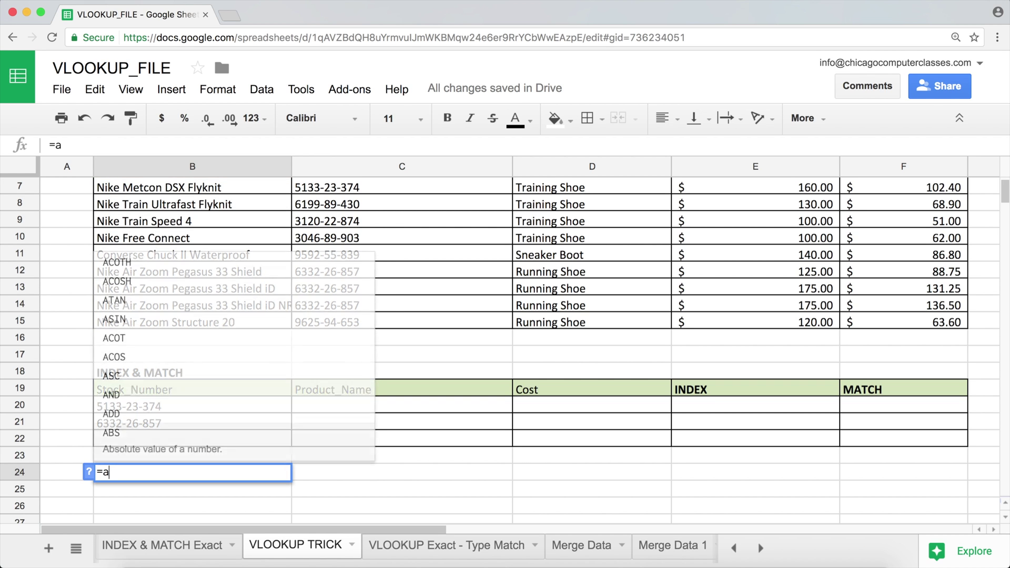
pyautogui.click(237, 441)
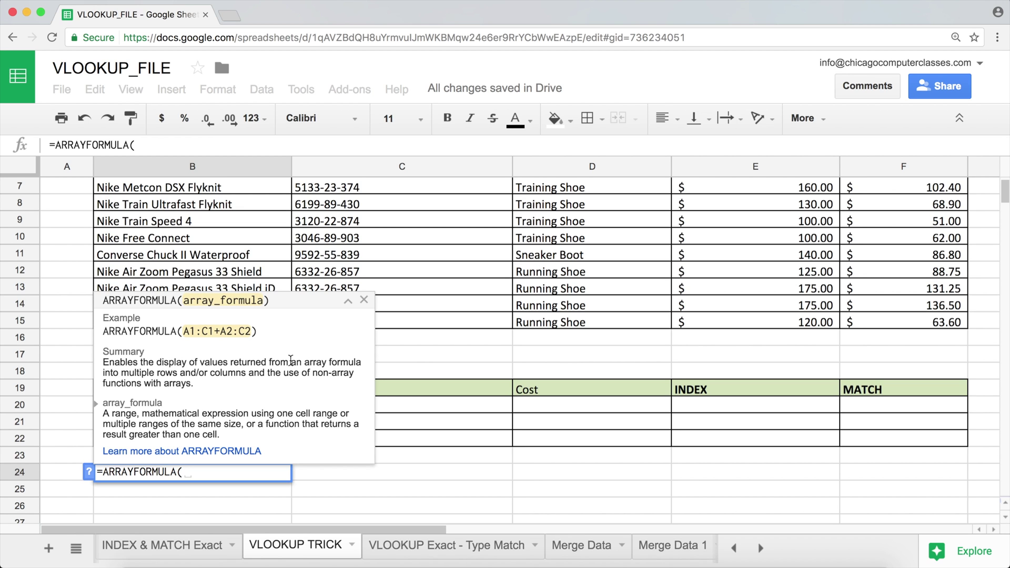
pyautogui.scroll(-1, 326, 257)
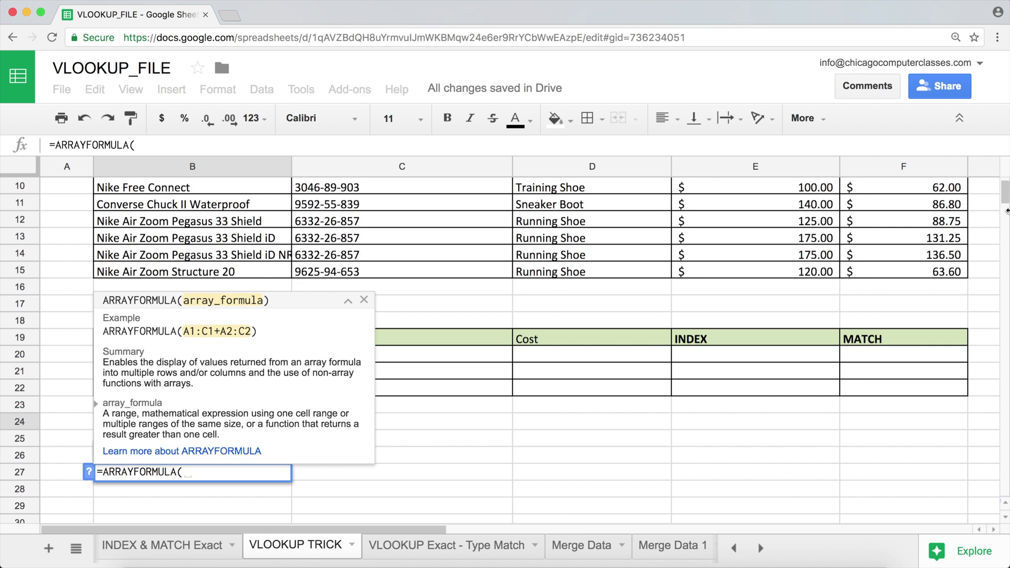
pyautogui.scroll(3, 1006, 211)
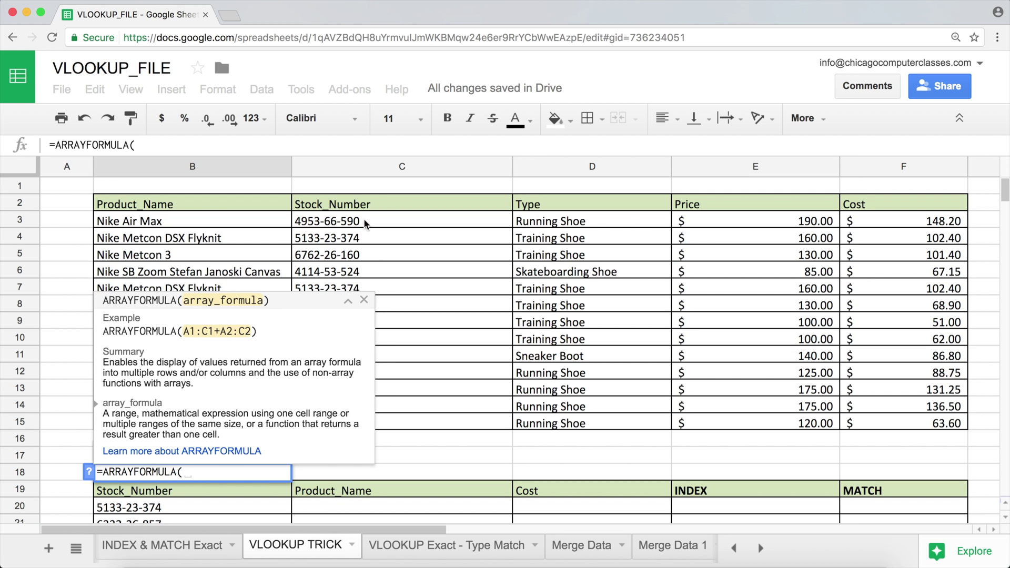
# Enter C3:C15,B3:B15 as the ARRAYFORMULA arguments and commit it, which returns #N/A.
pyautogui.moveTo(365, 219); pyautogui.dragTo(375, 423)
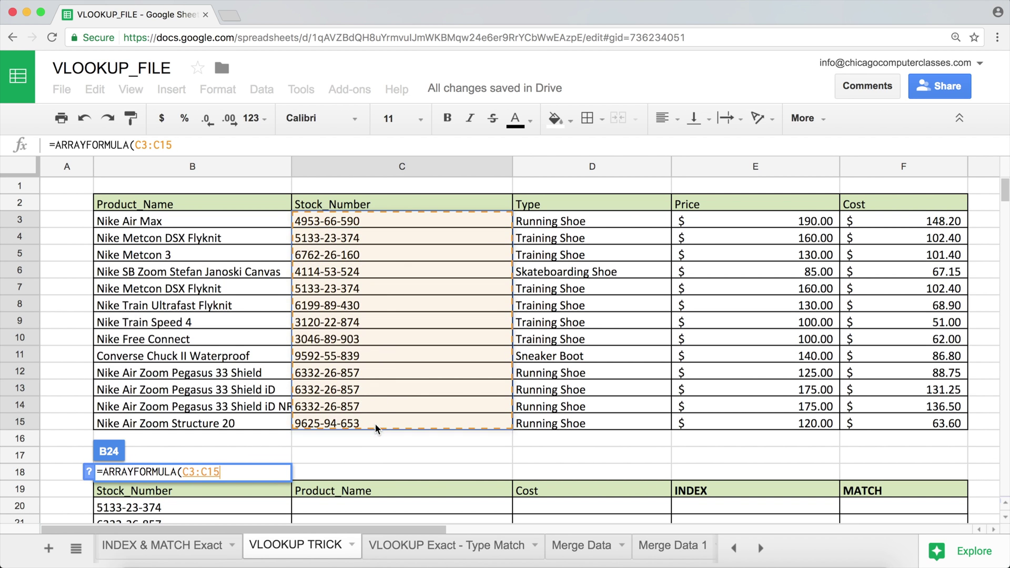
pyautogui.scroll(-5, 272, 276)
pyautogui.scroll(3, 272, 278)
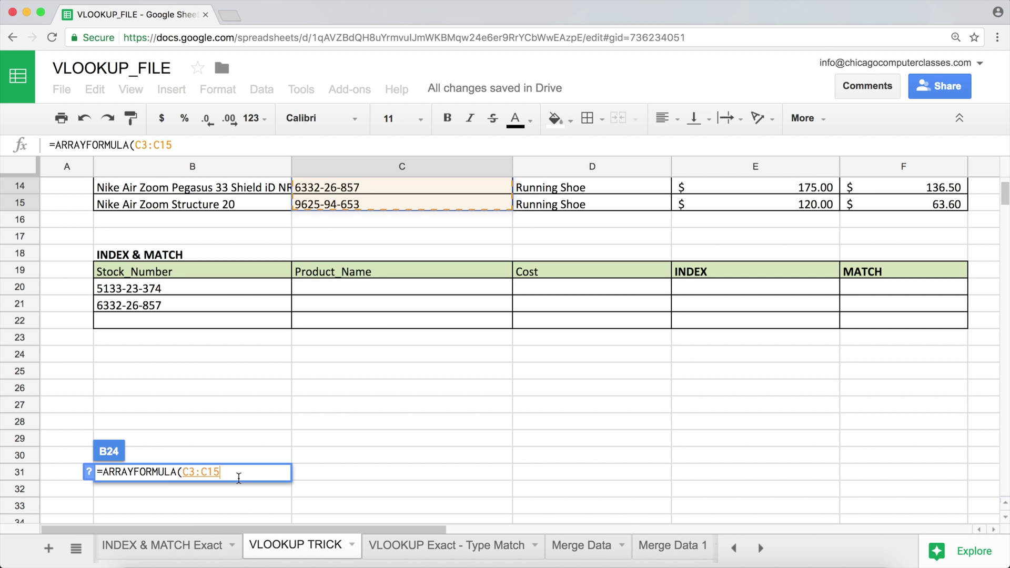
pyautogui.write(',')
pyautogui.scroll(5, 287, 282)
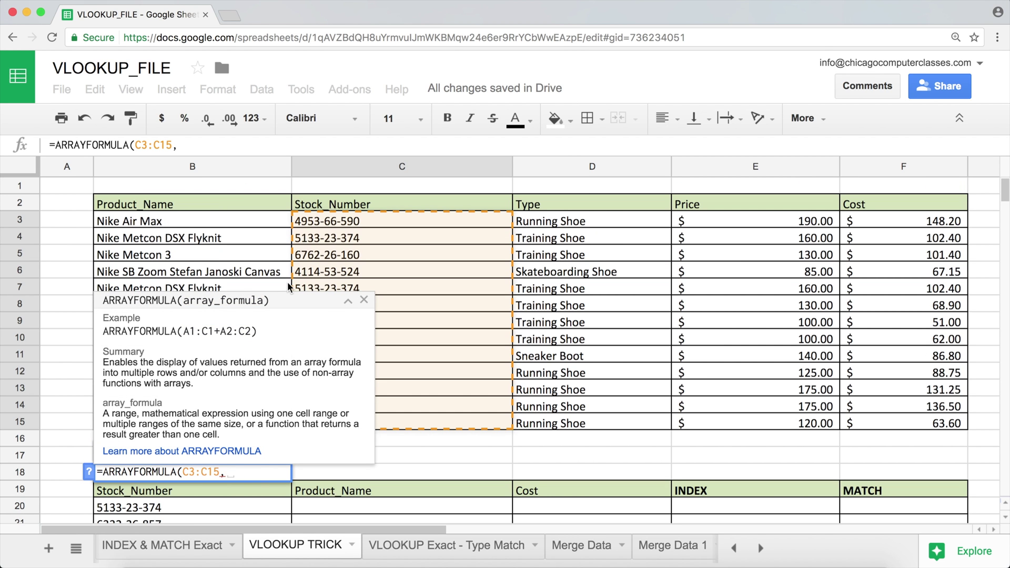
pyautogui.moveTo(233, 216); pyautogui.dragTo(234, 428)
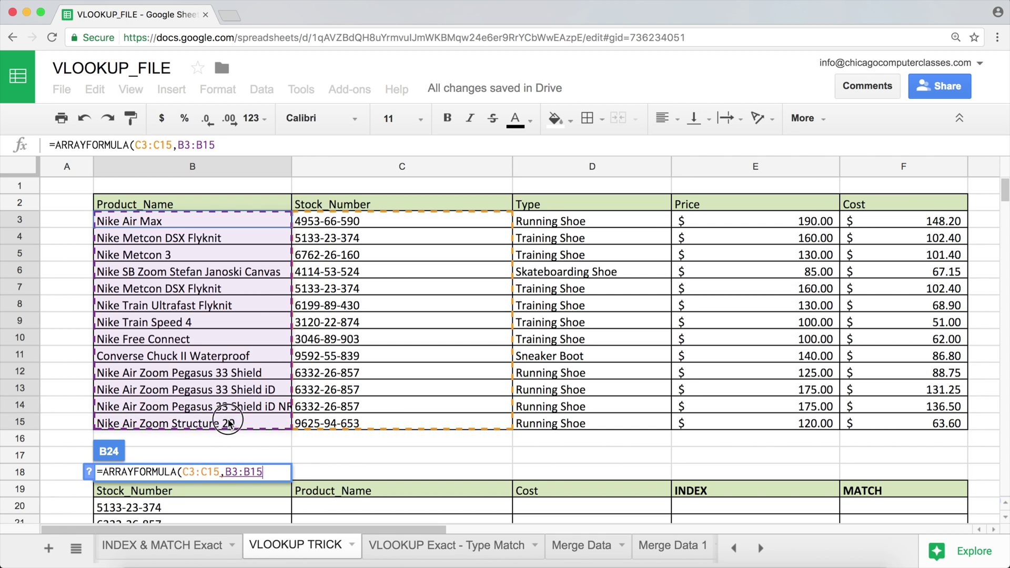
pyautogui.scroll(-2, 261, 276)
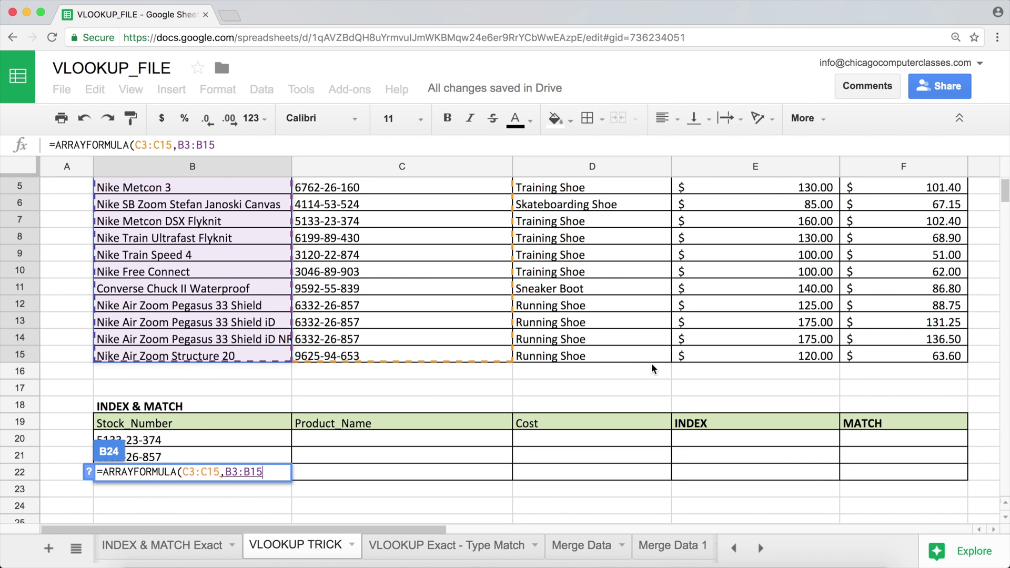
pyautogui.write(')')
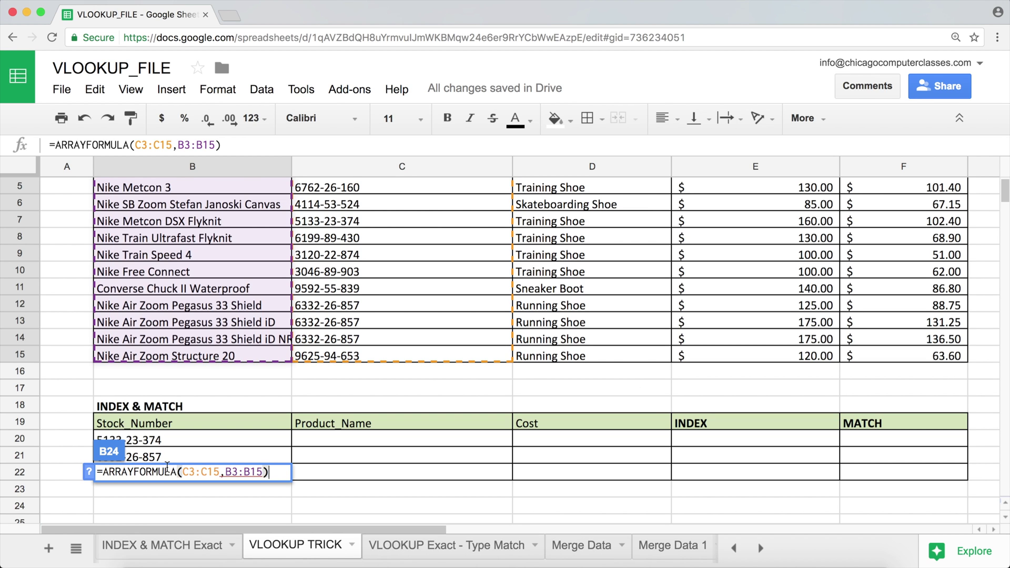
pyautogui.press('Return')
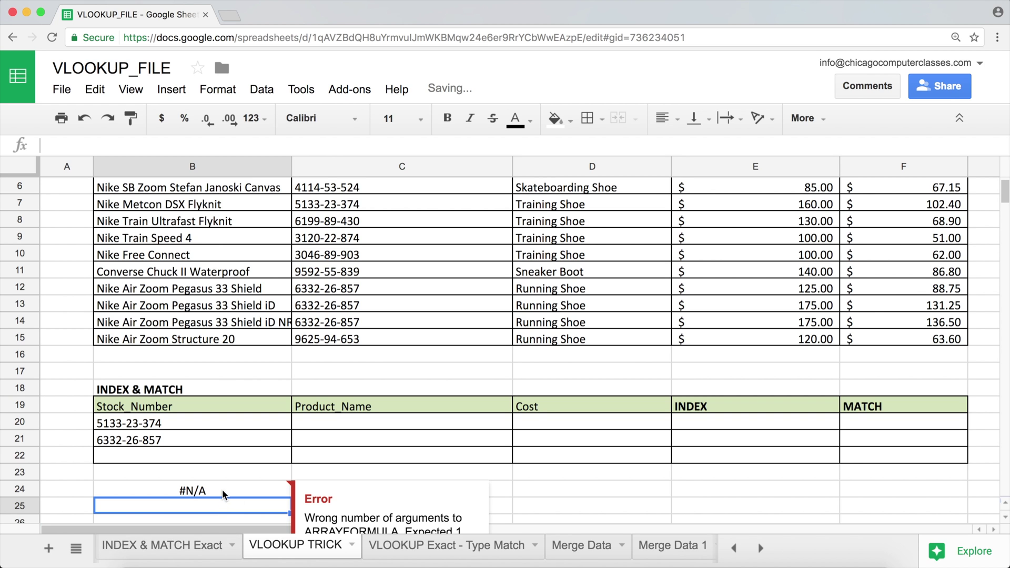
# Wrap B24's ranges in braces as {C3:C15,B3:B15} so stock numbers and product names spill down.
pyautogui.scroll(-3, 222, 491)
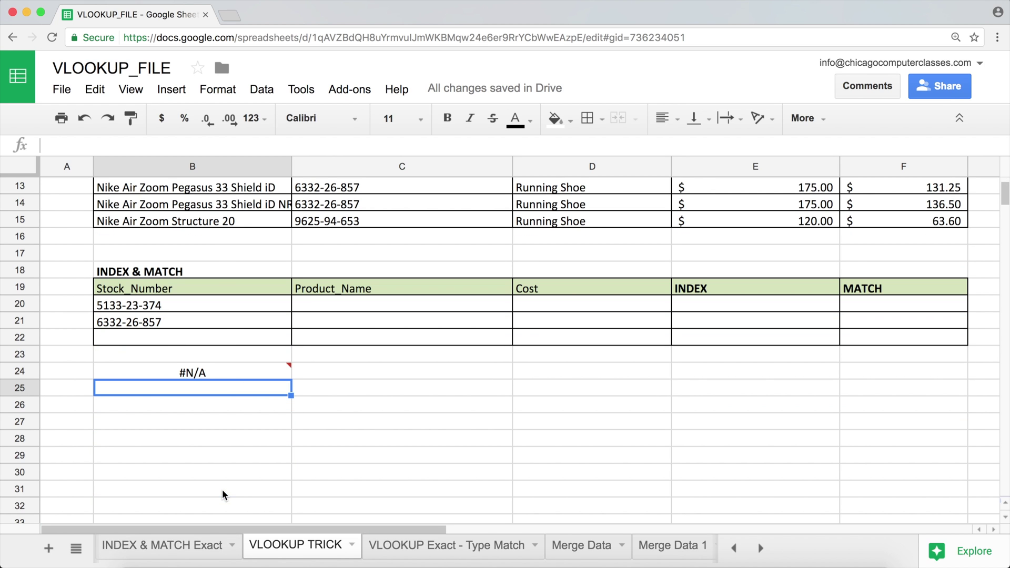
pyautogui.click(226, 371)
pyautogui.doubleClick(226, 371)
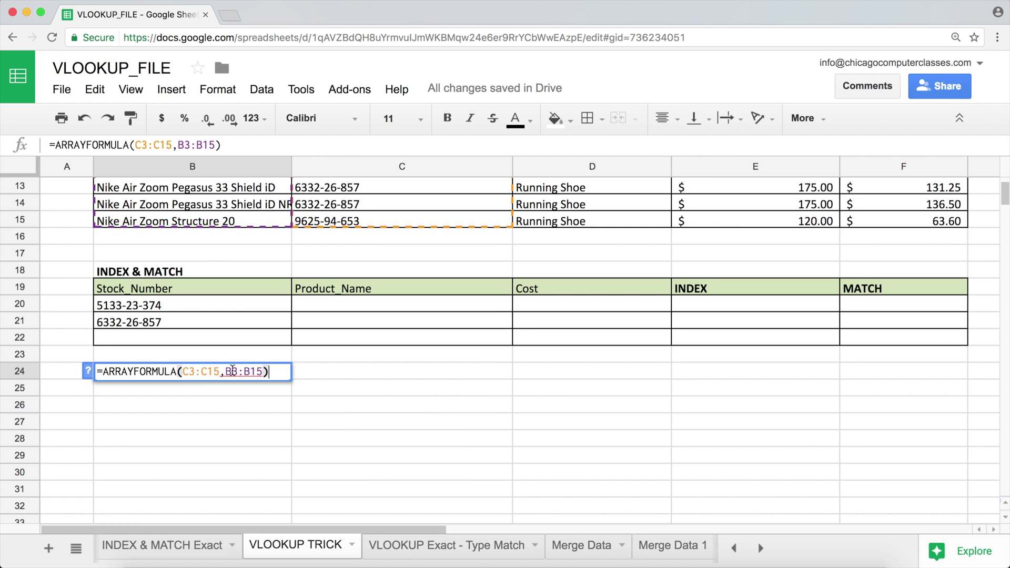
pyautogui.click(186, 374)
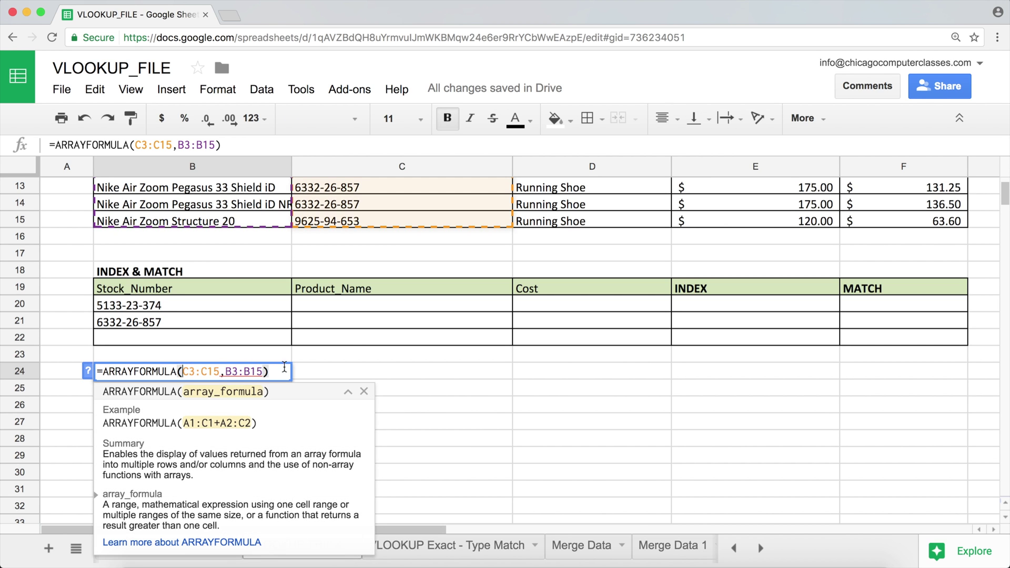
pyautogui.write('{')
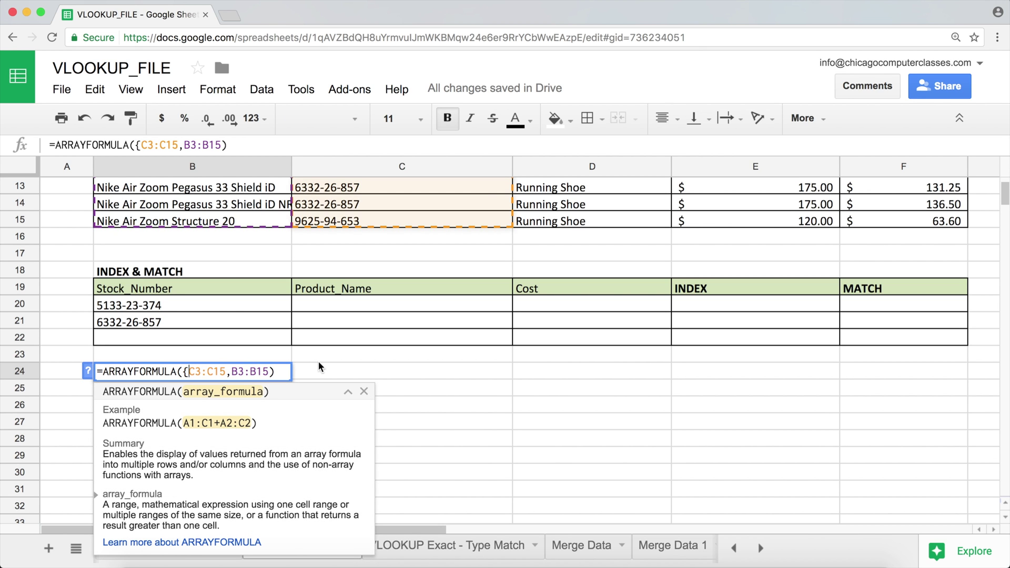
pyautogui.click(274, 371)
pyautogui.write('}')
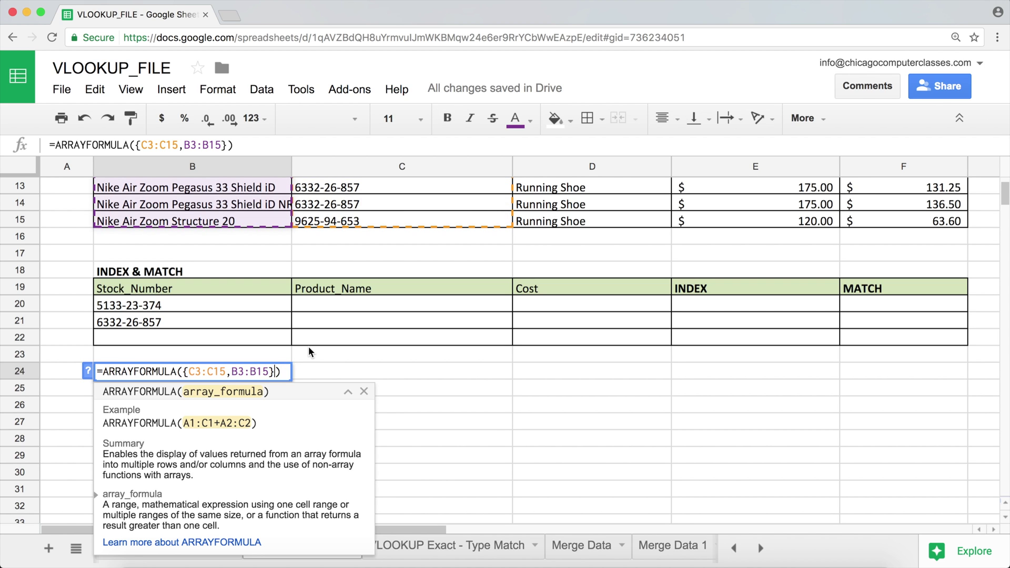
pyautogui.press('Return')
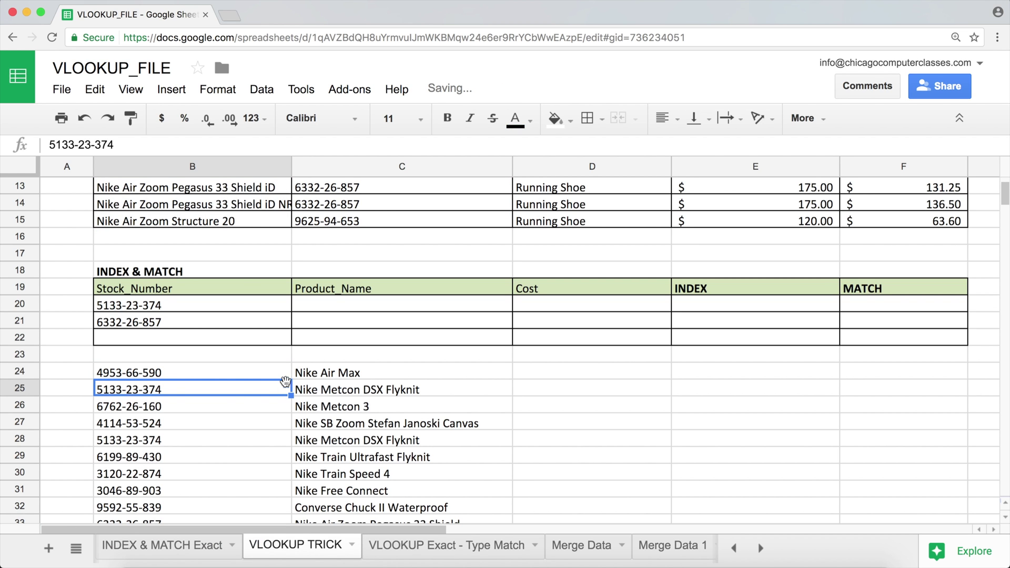
pyautogui.scroll(2, 226, 370)
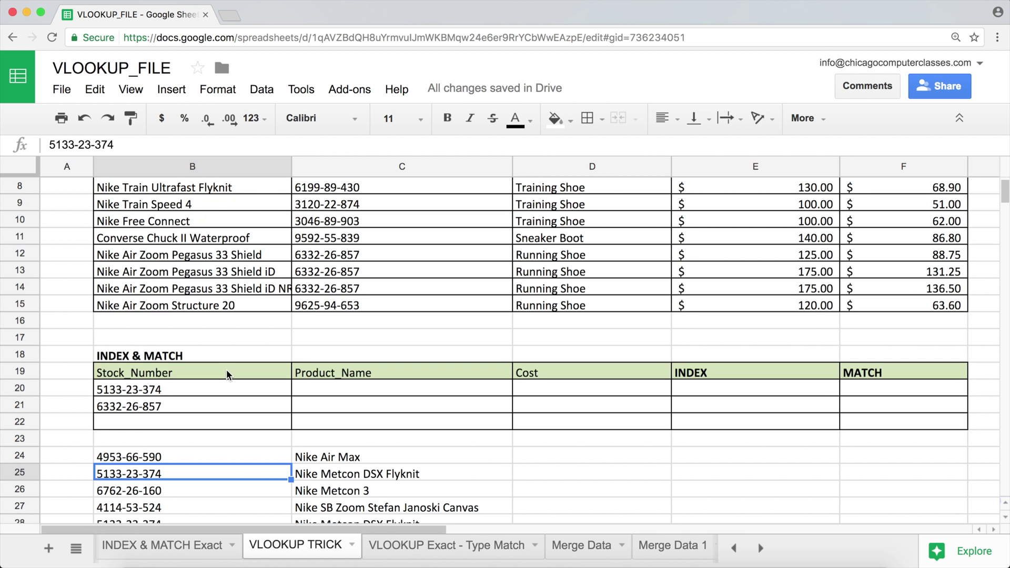
pyautogui.scroll(2, 359, 288)
pyautogui.scroll(-4, 311, 346)
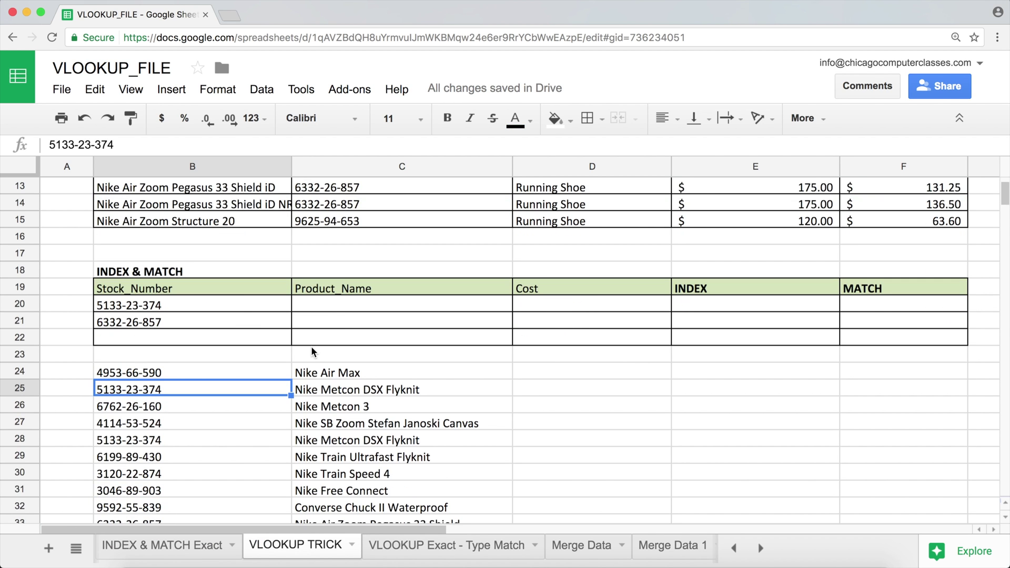
pyautogui.click(210, 372)
pyautogui.doubleClick(210, 372)
pyautogui.click(183, 371)
pyautogui.moveTo(226, 368); pyautogui.dragTo(269, 372)
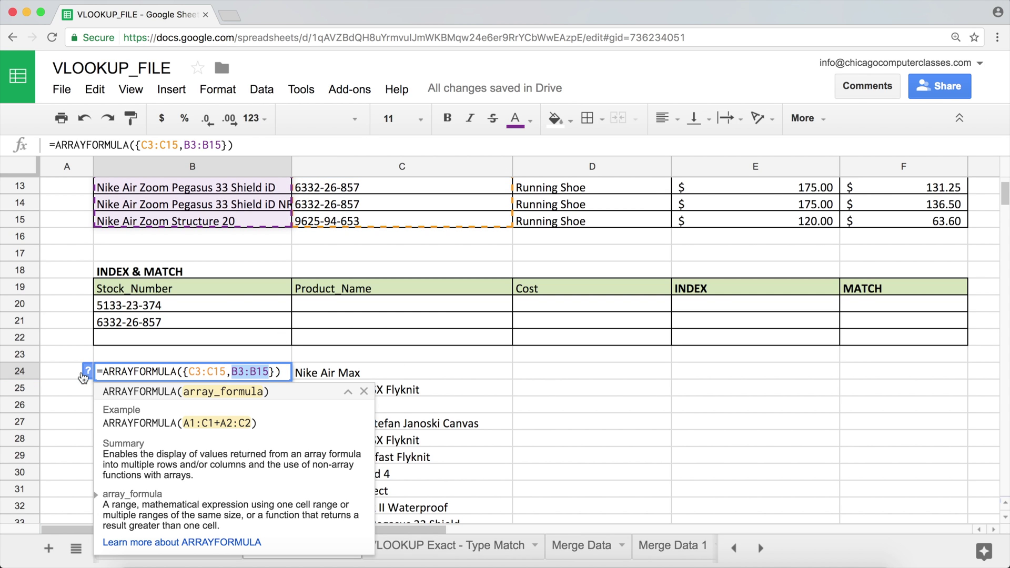
pyautogui.press('Return')
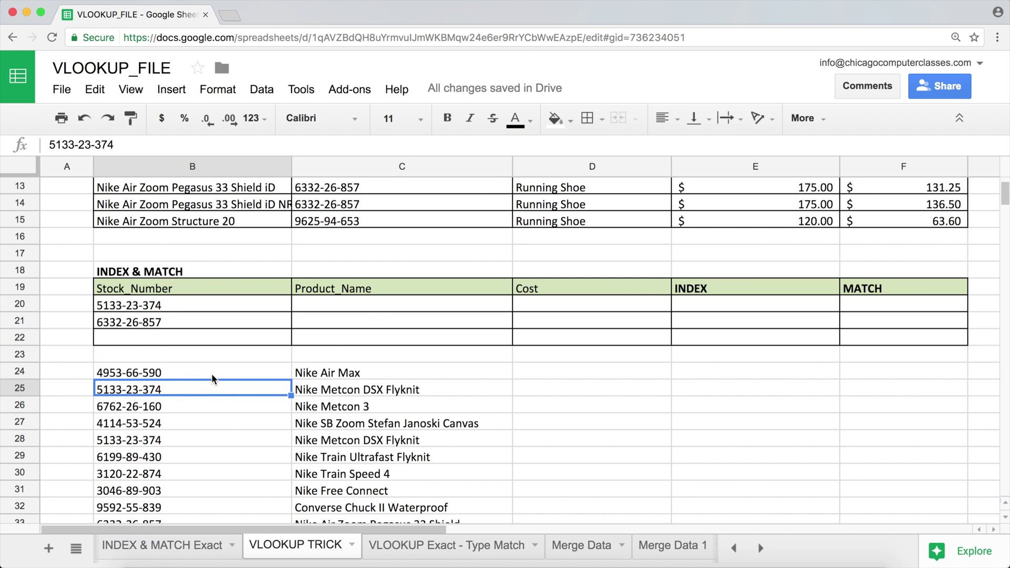
pyautogui.scroll(-2, 214, 372)
pyautogui.moveTo(219, 259); pyautogui.dragTo(209, 458)
pyautogui.moveTo(314, 255); pyautogui.dragTo(323, 456)
pyautogui.scroll(1, 338, 274)
pyautogui.scroll(4, 337, 273)
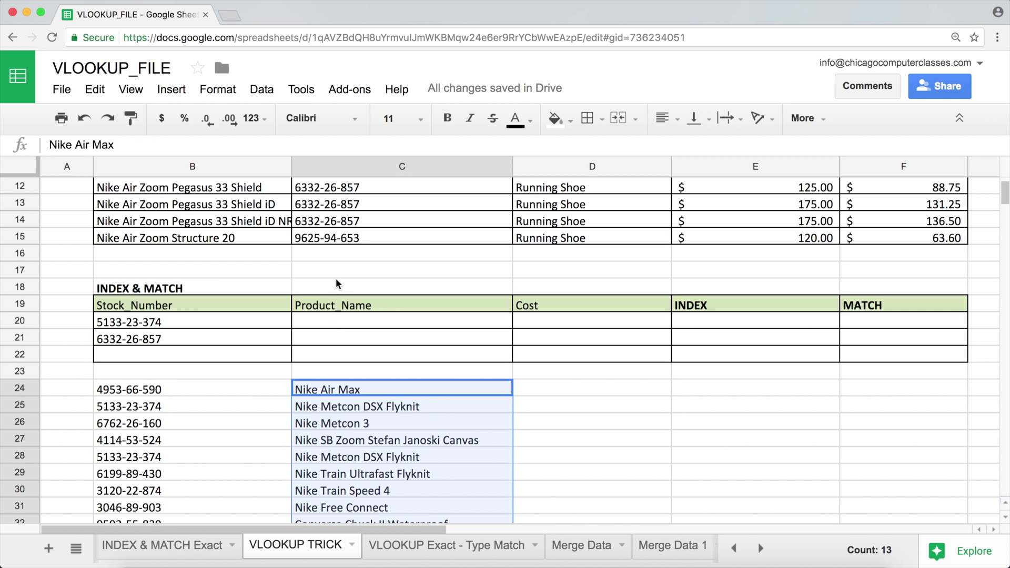
pyautogui.scroll(-1, 336, 327)
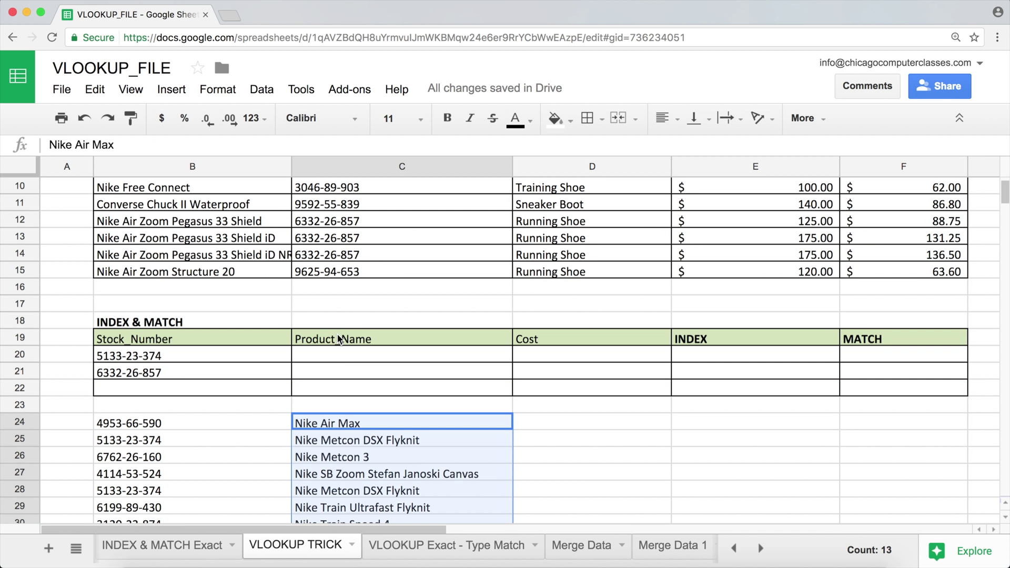
pyautogui.click(339, 354)
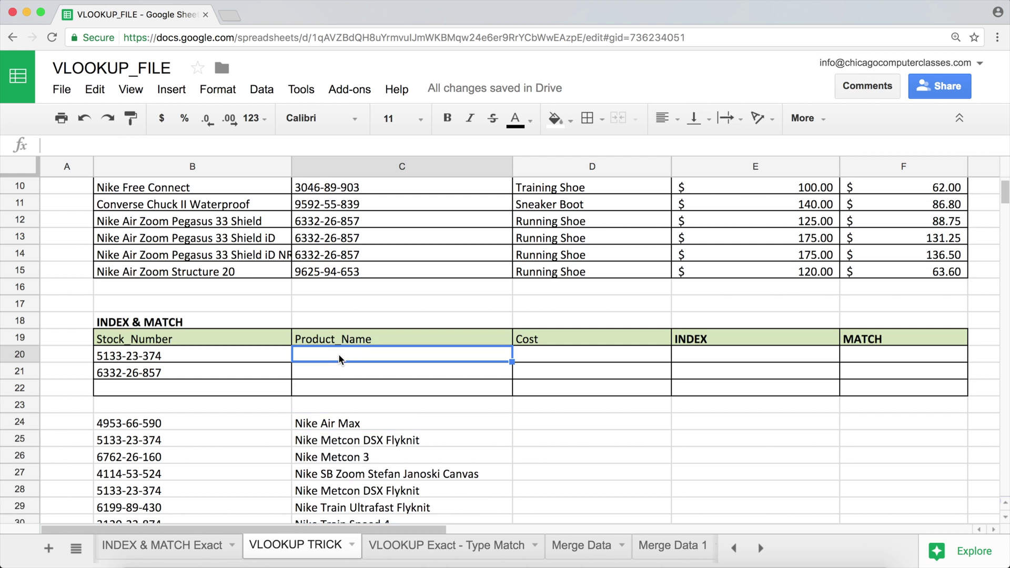
# Begin C20's formula as =VLOOKUP(B20,ARRAYFORMULA({ using the autocomplete suggestions.
pyautogui.write('=vl')
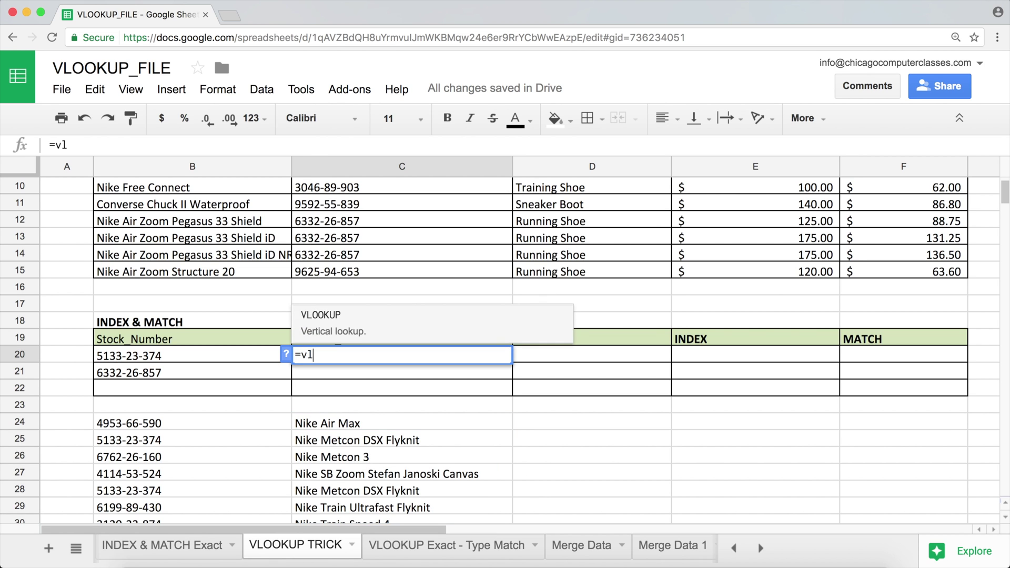
pyautogui.press('Tab')
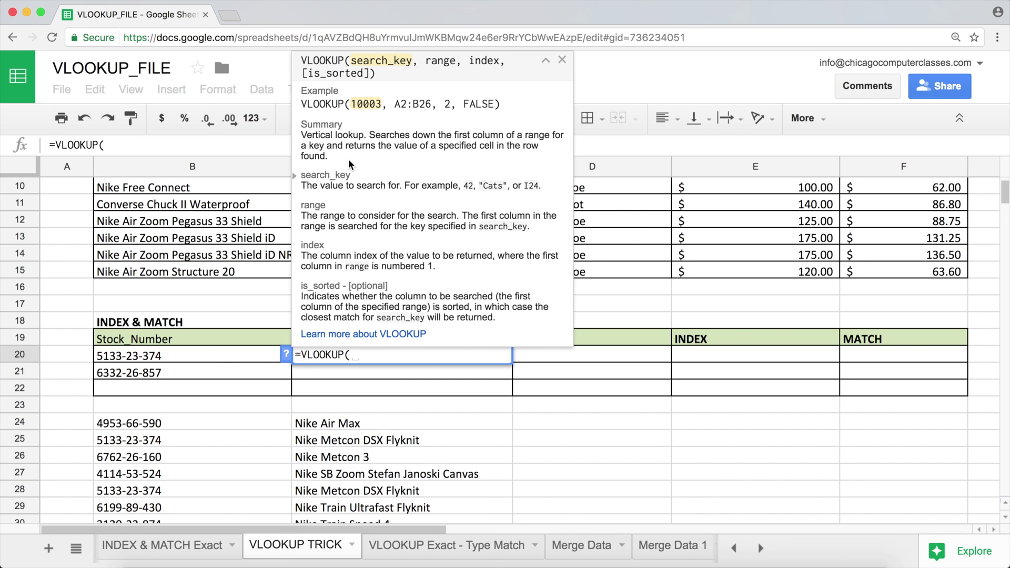
pyautogui.click(129, 360)
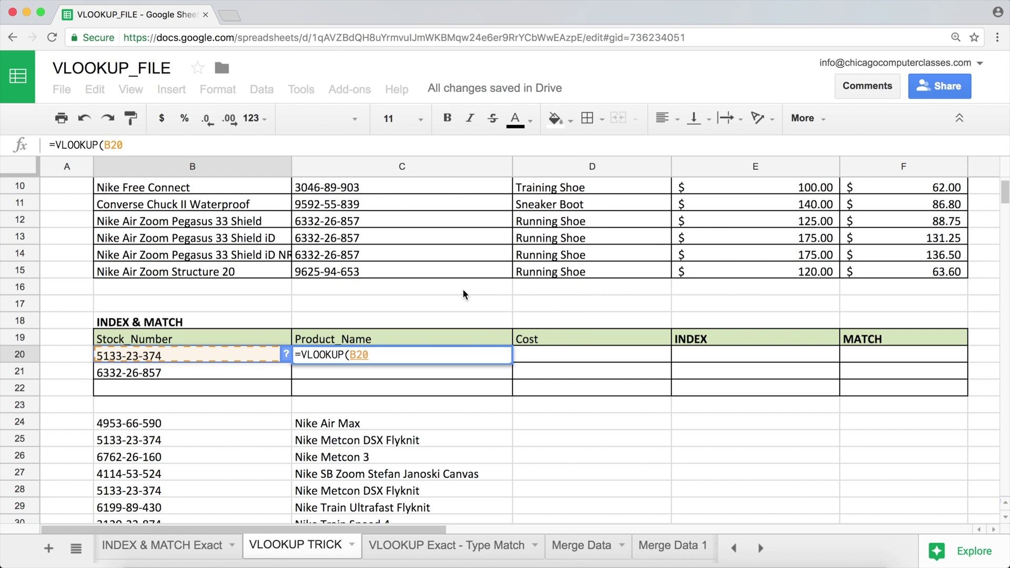
pyautogui.write(',')
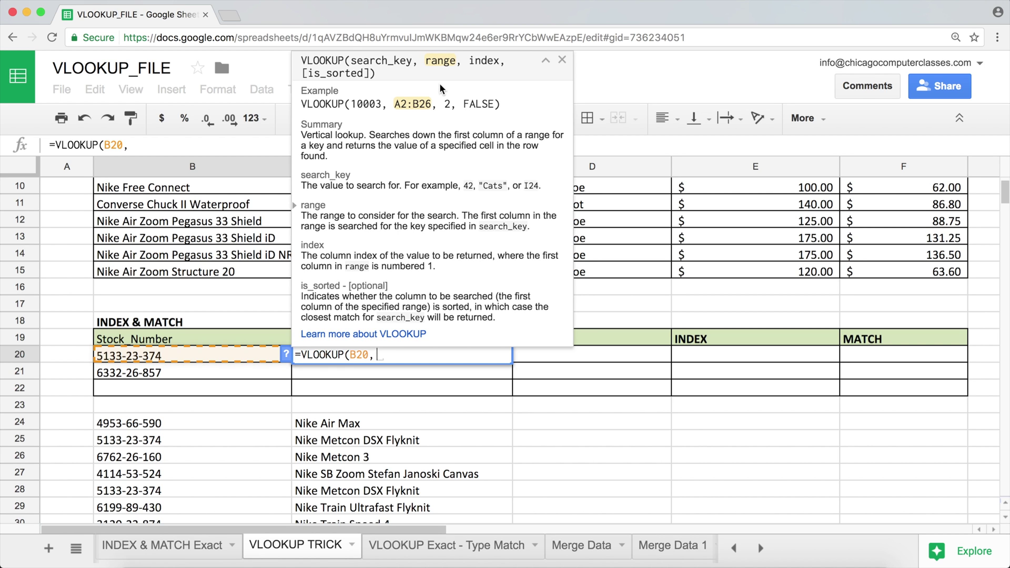
pyautogui.write('ara')
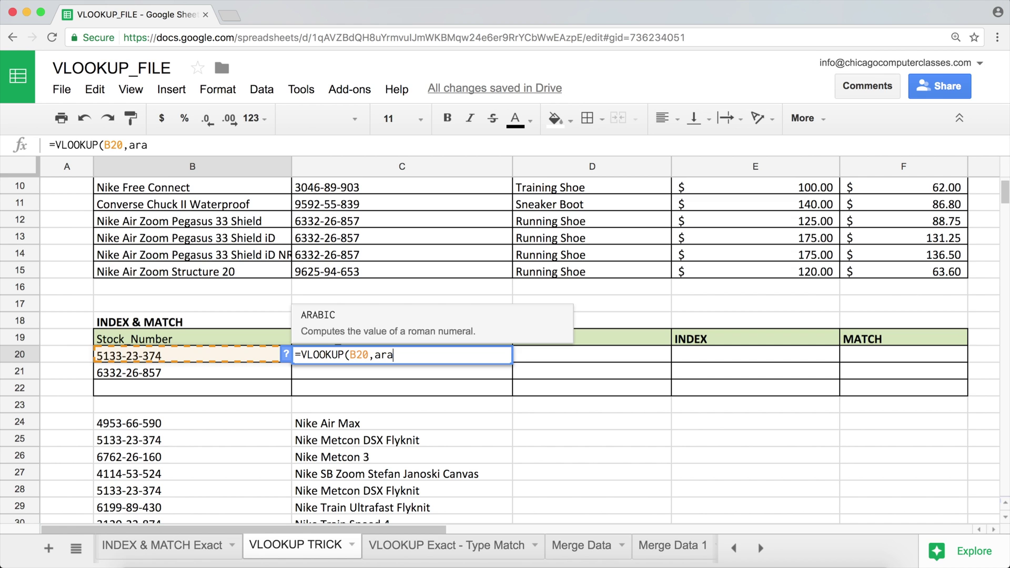
pyautogui.press('BackSpace')
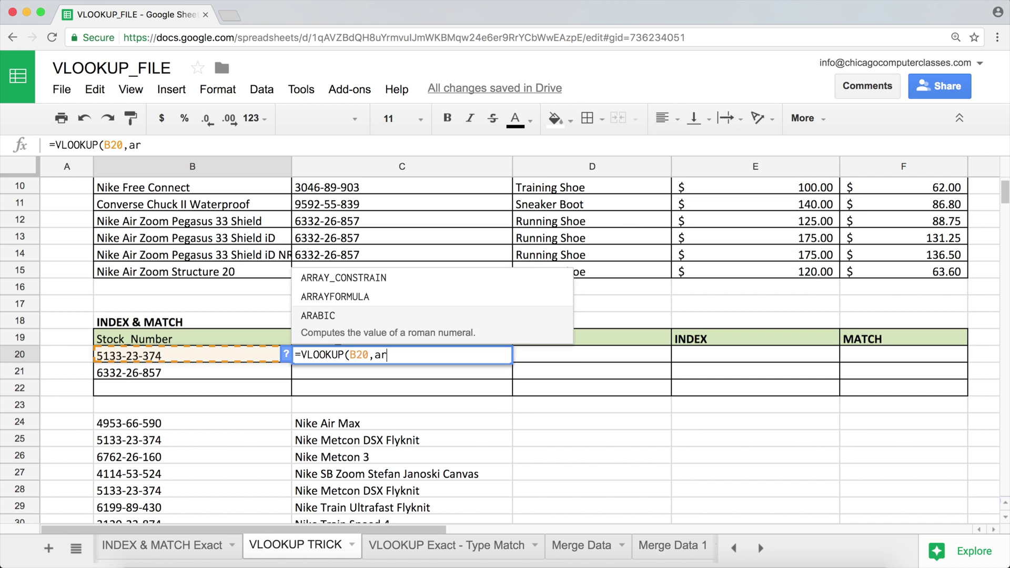
pyautogui.write('r')
pyautogui.press('Tab')
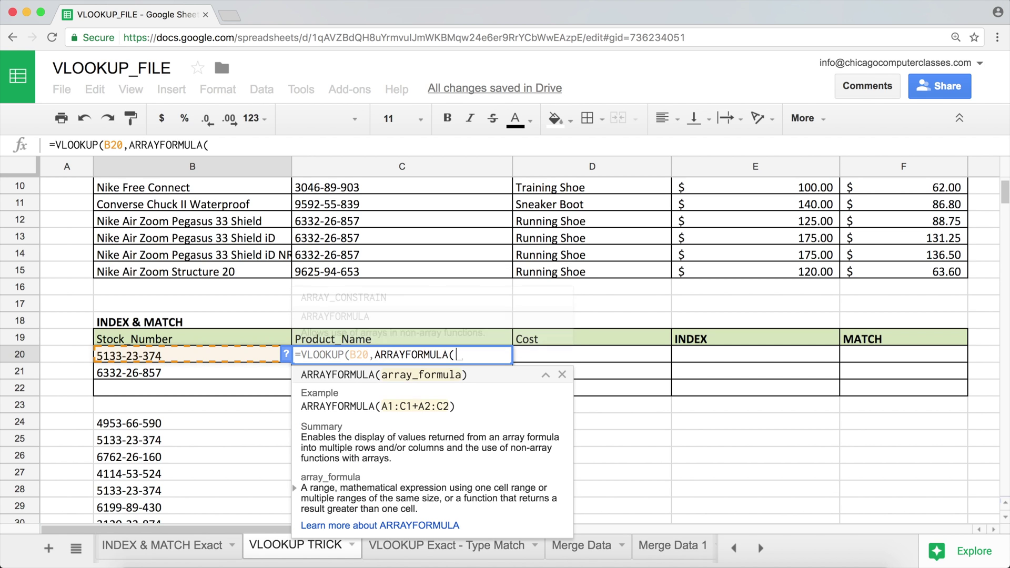
pyautogui.write('{')
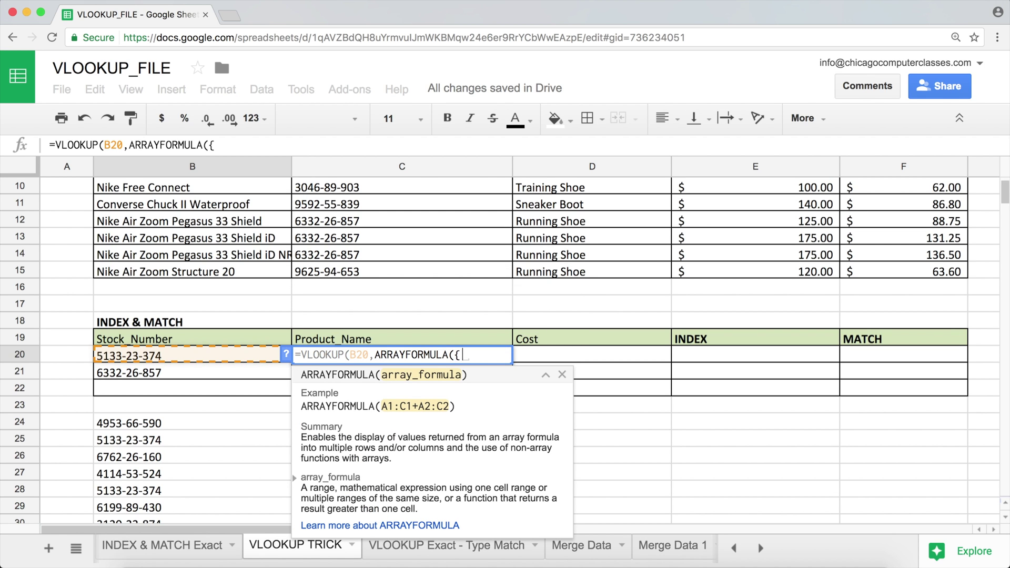
# Add the absolute ranges $C$3:$C$15 and $B$3:$B$15 to the array and close it with }).
pyautogui.scroll(-5, 421, 277)
pyautogui.scroll(6, 421, 277)
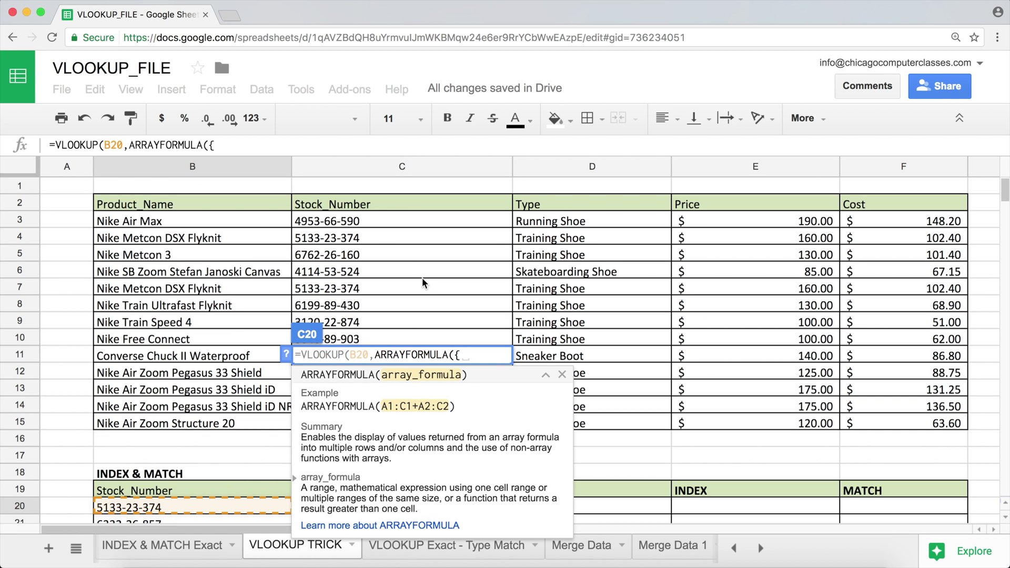
pyautogui.moveTo(361, 223); pyautogui.dragTo(349, 423)
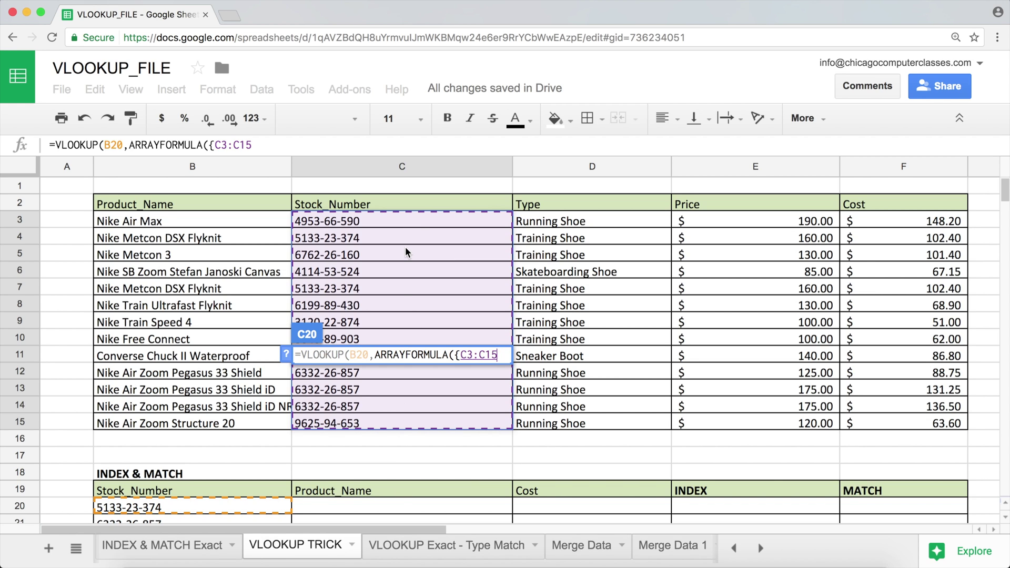
pyautogui.press('F4')
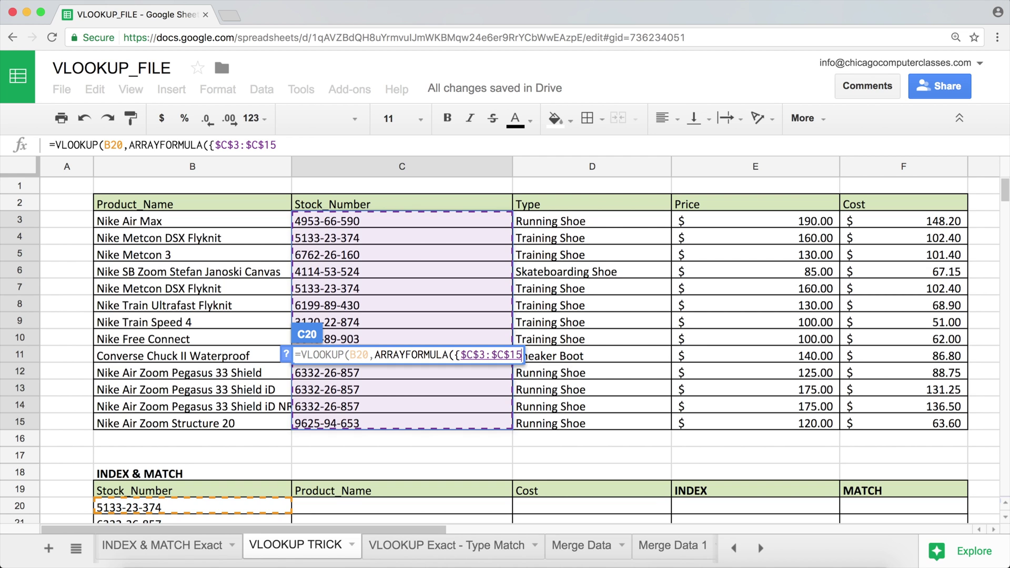
pyautogui.write(',')
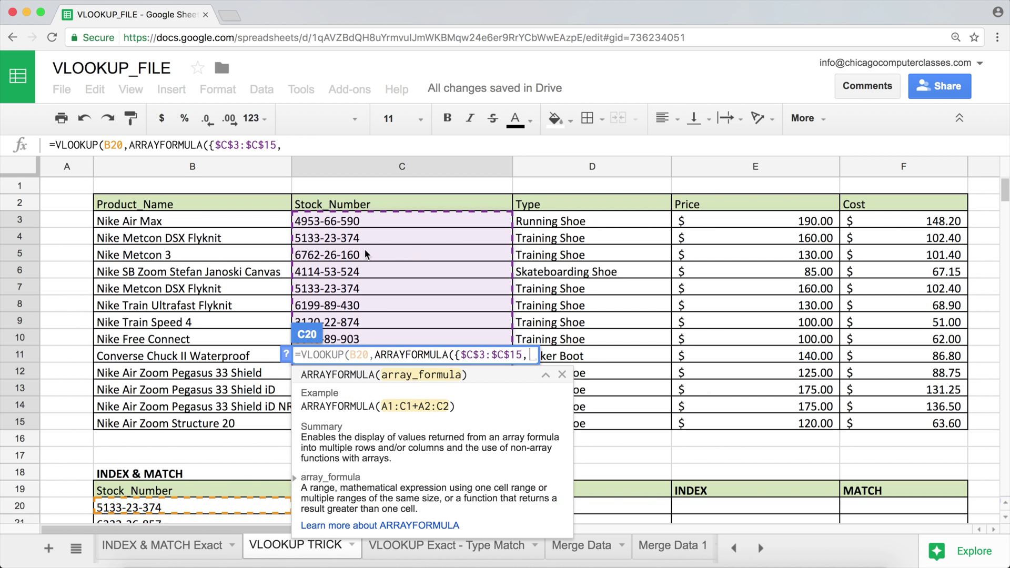
pyautogui.moveTo(121, 220); pyautogui.dragTo(271, 423)
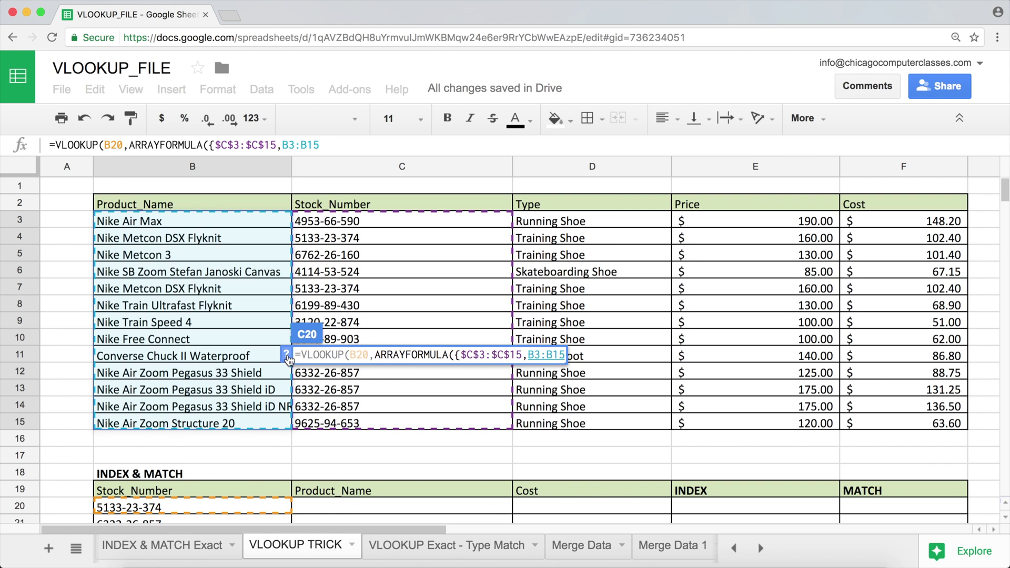
pyautogui.press('F4')
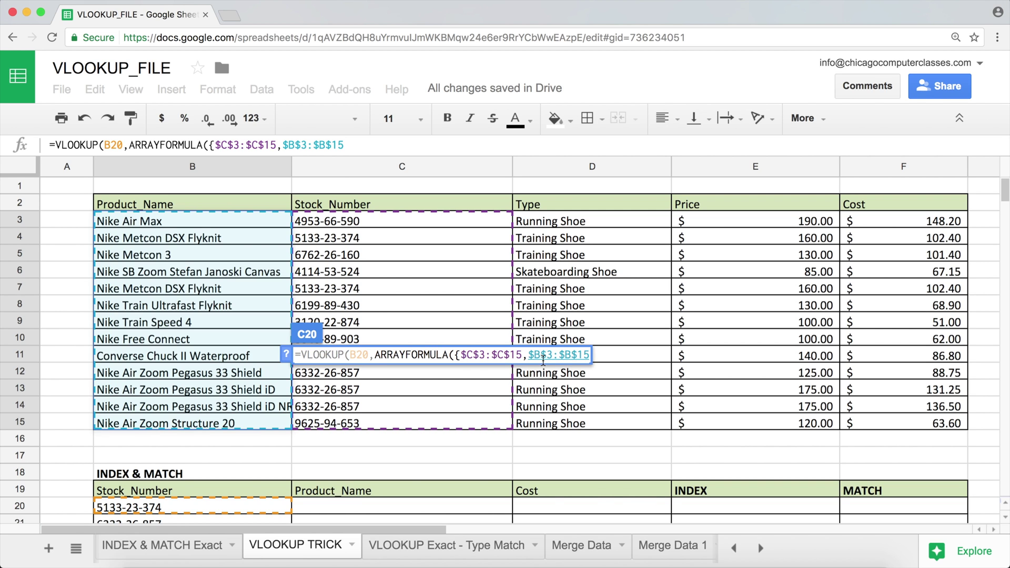
pyautogui.write('}')
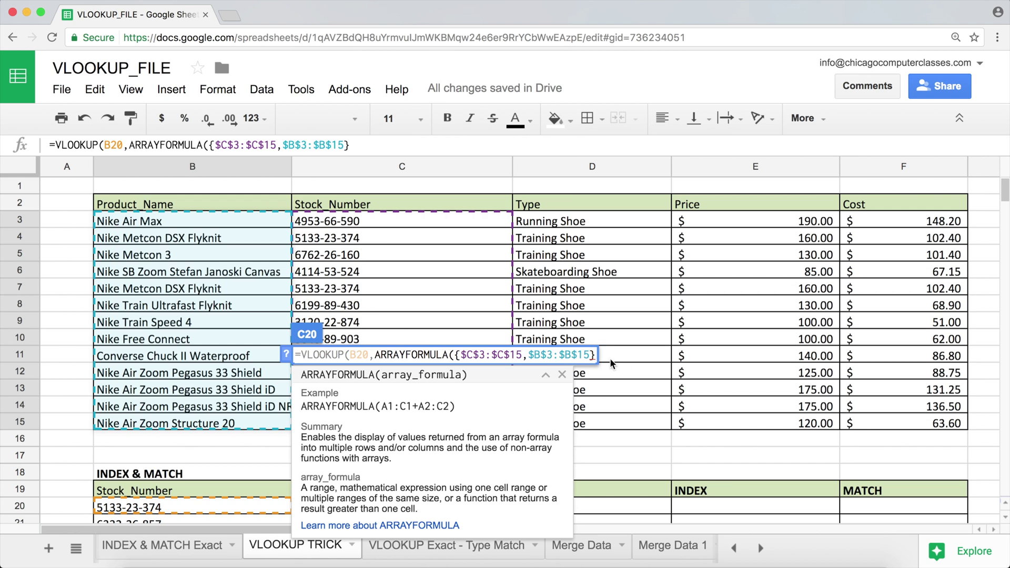
pyautogui.write(')')
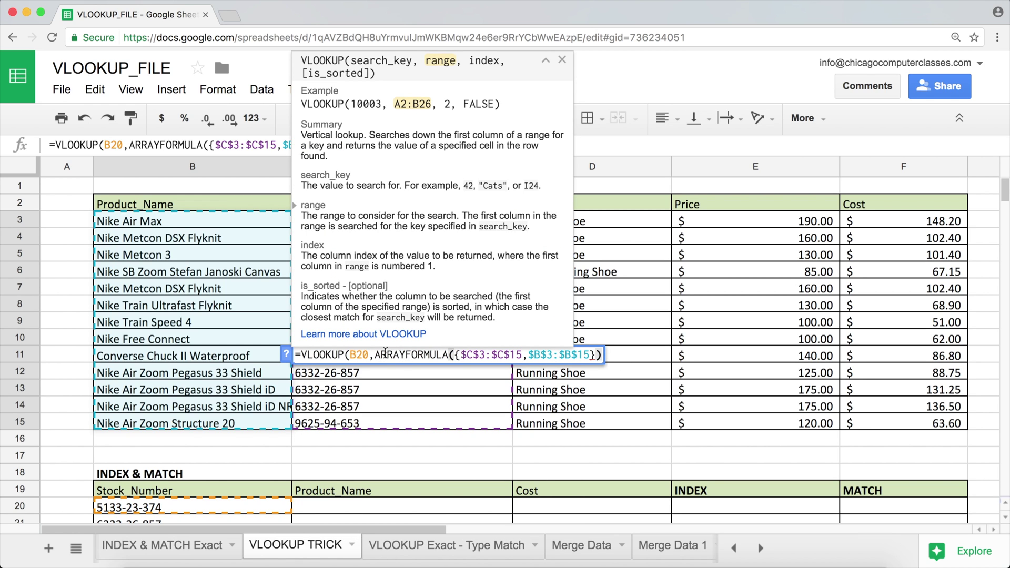
# Finish C20's VLOOKUP with column index 2 and exact match 0, closing the formula.
pyautogui.moveTo(374, 354); pyautogui.dragTo(606, 357)
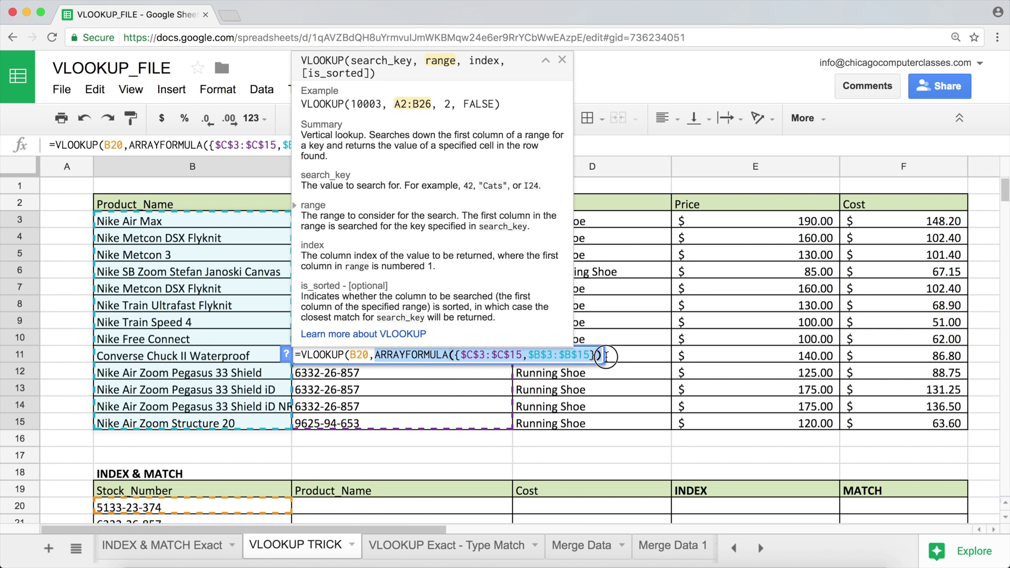
pyautogui.scroll(-8, 1005, 201)
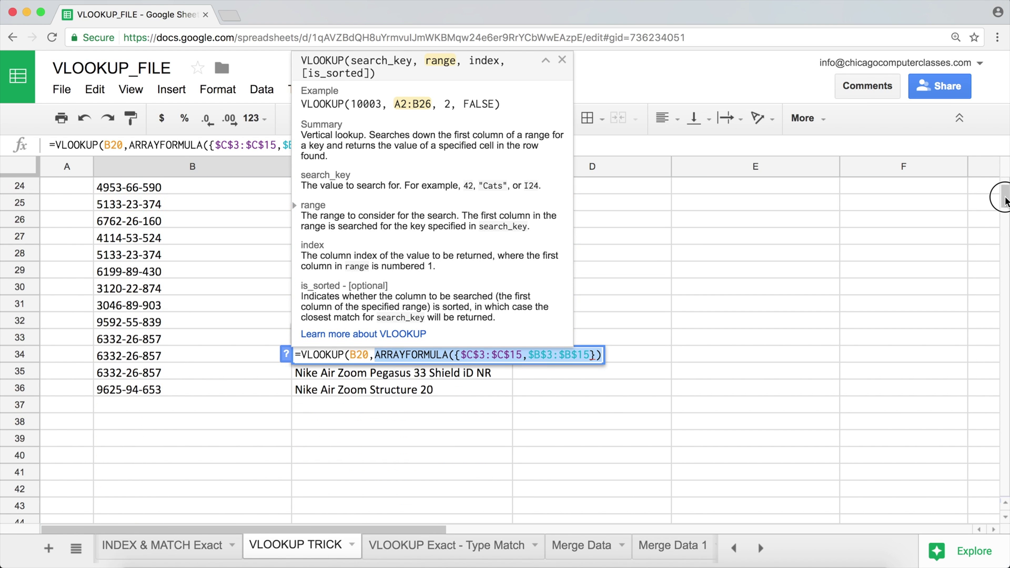
pyautogui.scroll(3, 1004, 200)
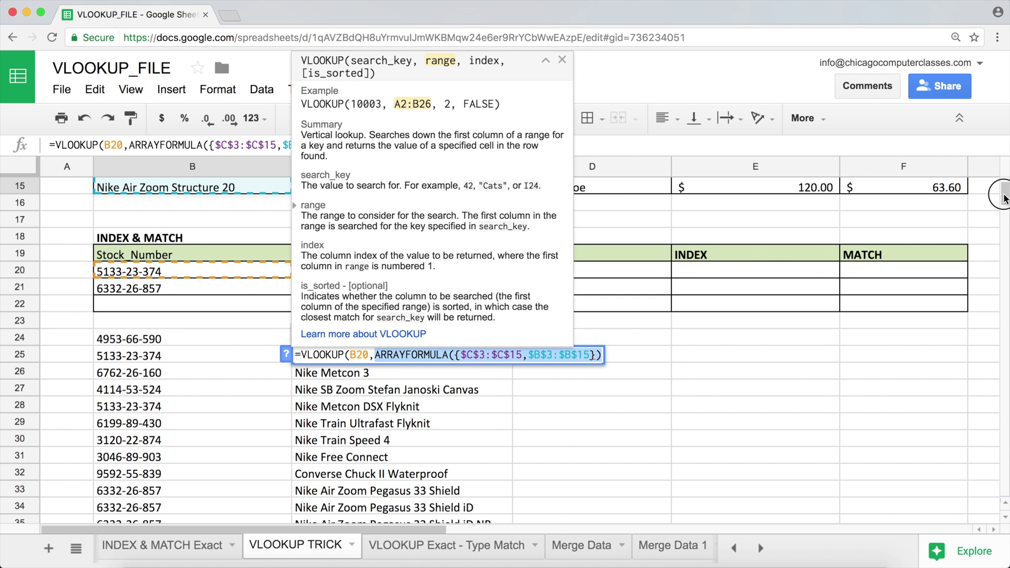
pyautogui.moveTo(1005, 199); pyautogui.dragTo(1004, 195)
pyautogui.scroll(-4, 1004, 194)
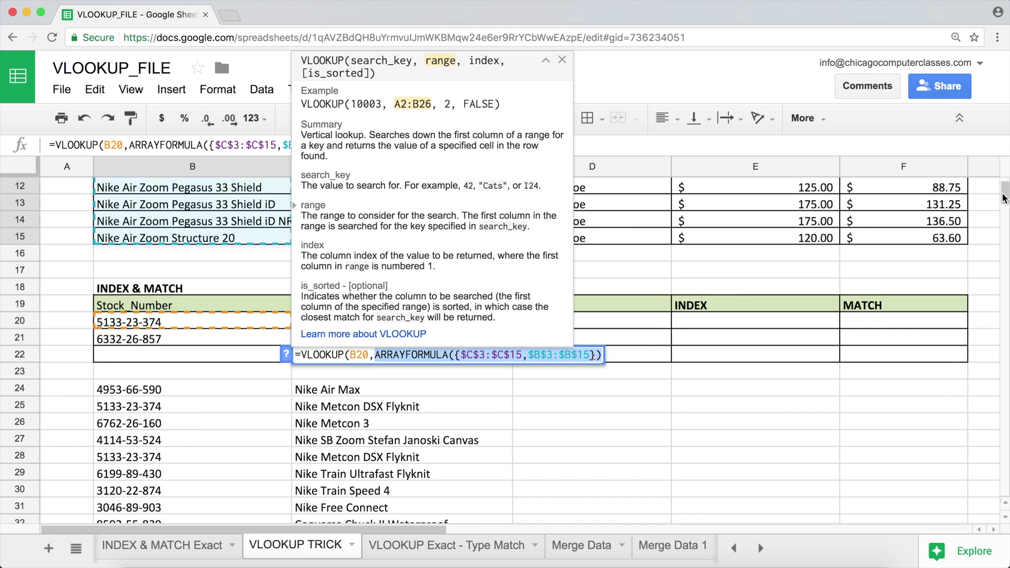
pyautogui.click(600, 357)
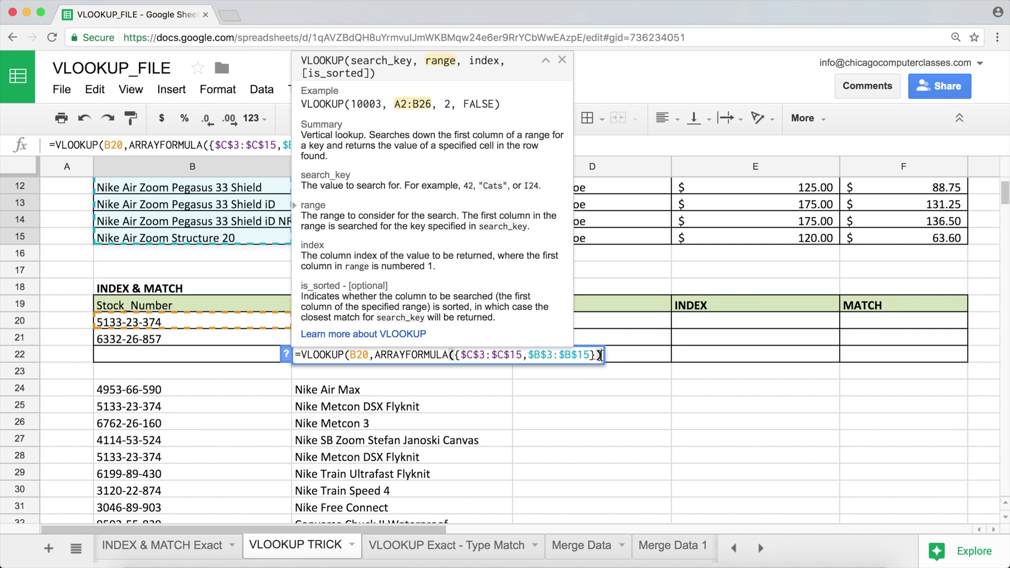
pyautogui.write(',')
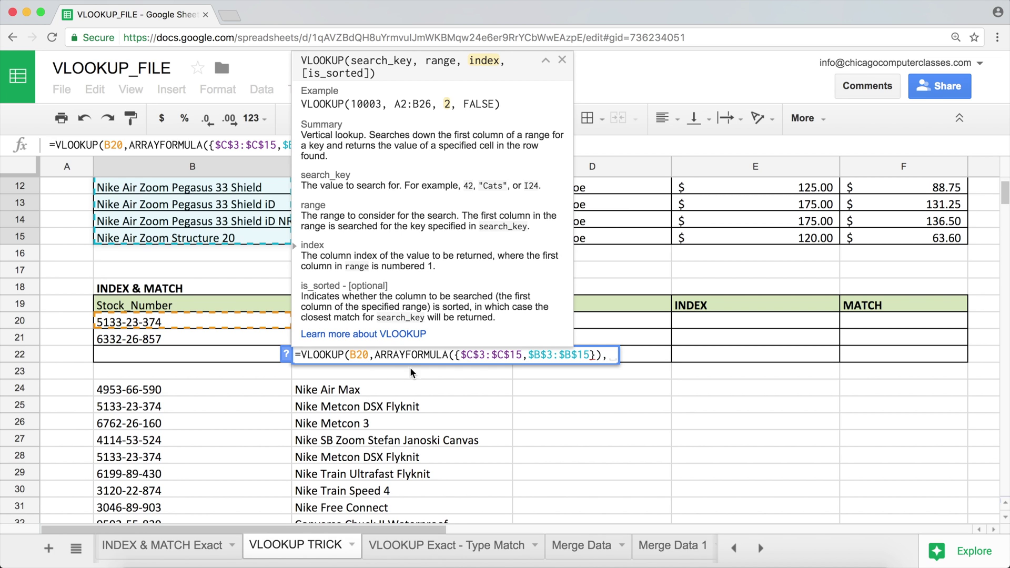
pyautogui.write('2')
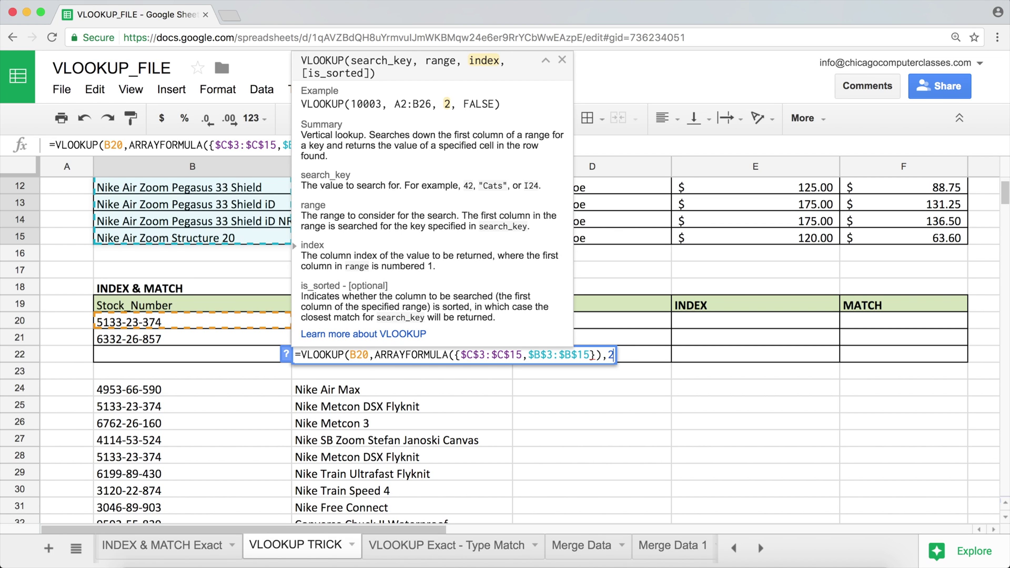
pyautogui.write(',')
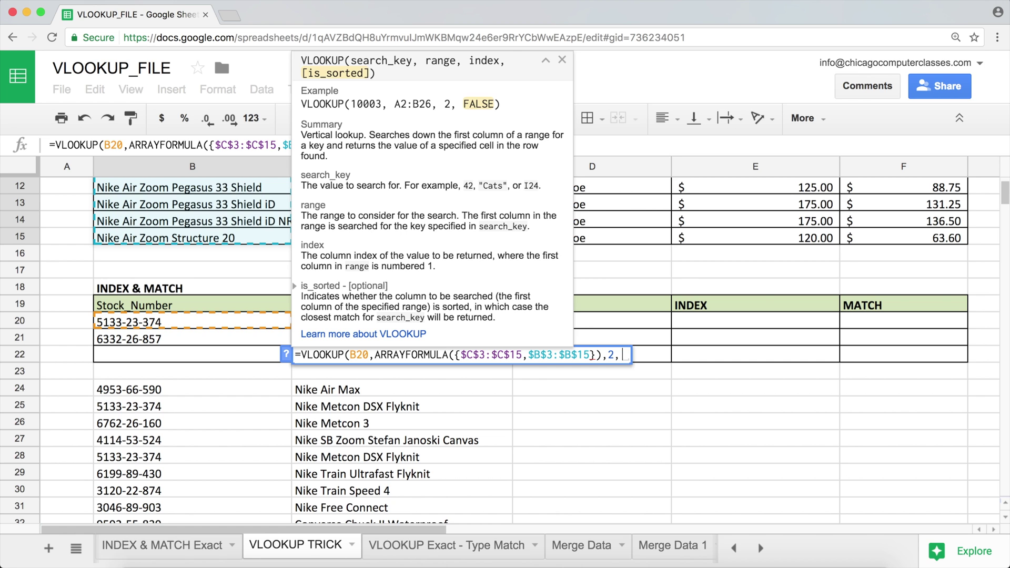
pyautogui.write('0)')
# Commit the C20 lookup and delete the helper array formula in B24.
pyautogui.press('Return')
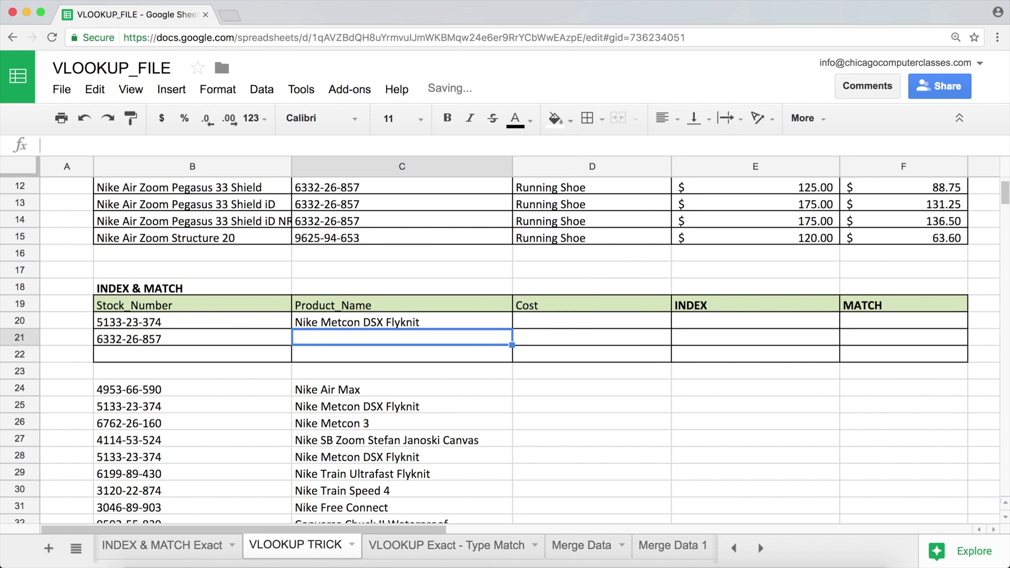
pyautogui.click(165, 386)
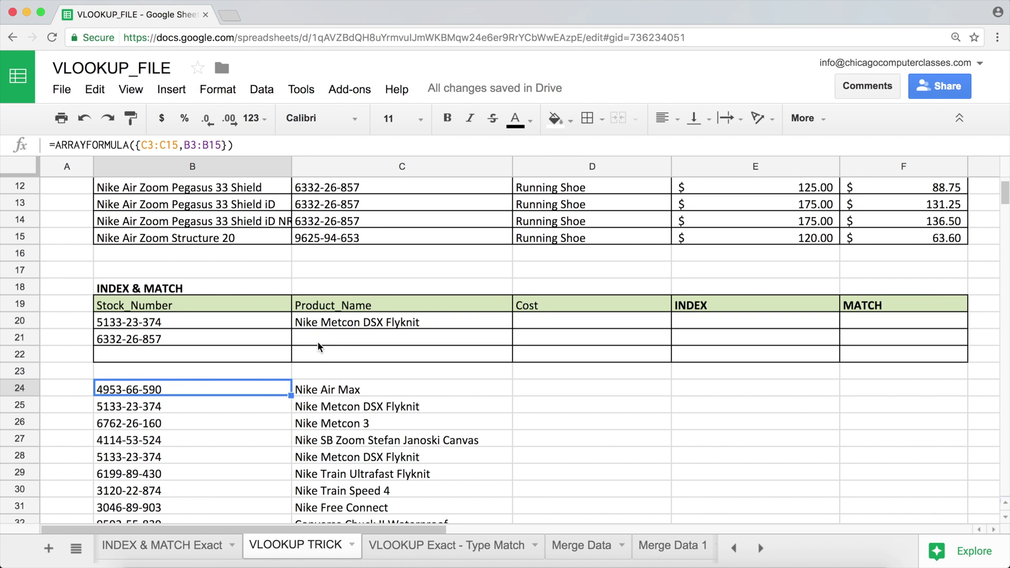
pyautogui.press('Delete')
pyautogui.click(216, 372)
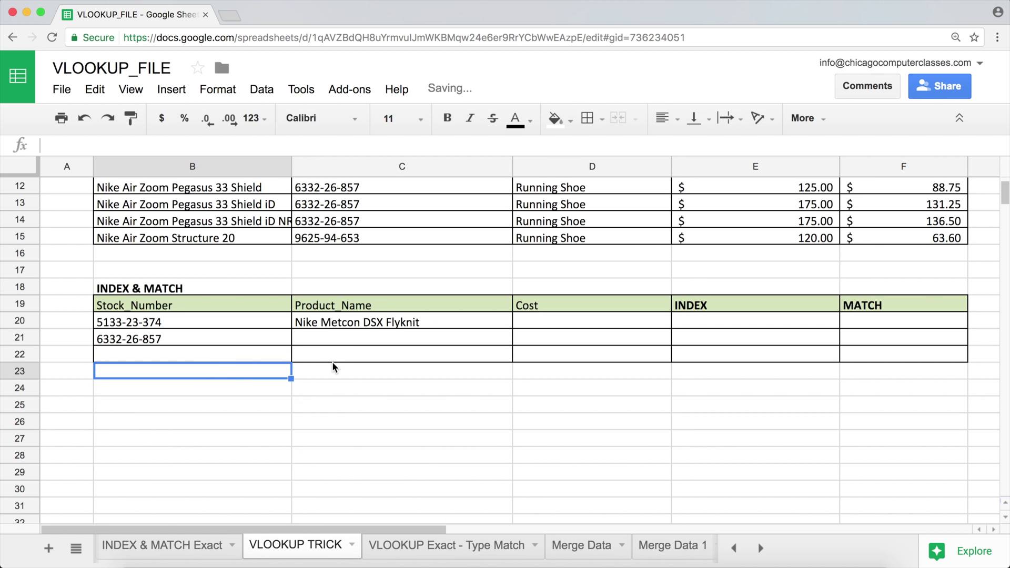
# Verify that C20's Nike Metcon DSX Flyknit matches stock number 5133-23-374 in the source table.
pyautogui.click(371, 321)
pyautogui.scroll(3, 391, 337)
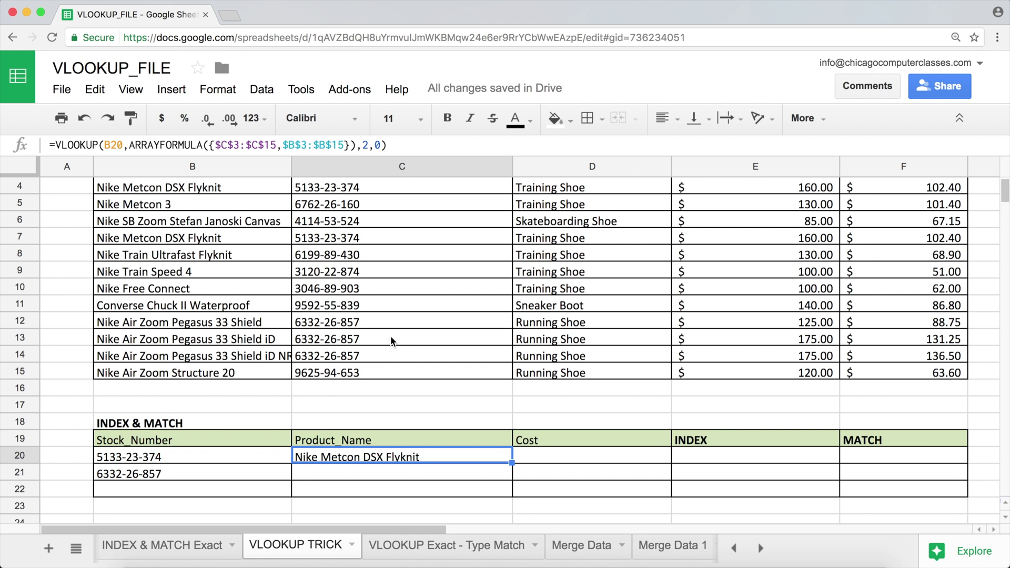
pyautogui.click(159, 458)
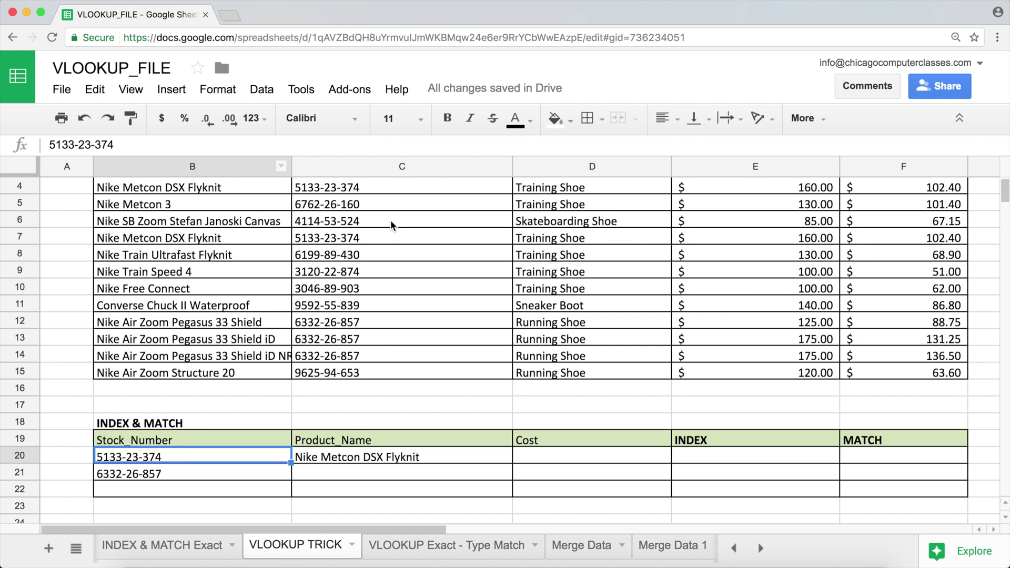
pyautogui.click(352, 240)
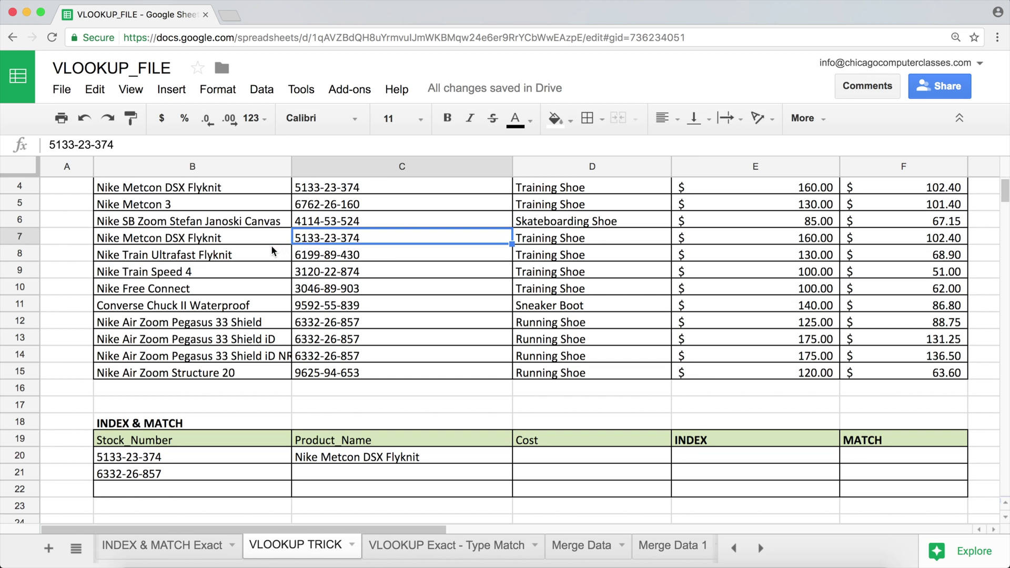
pyautogui.click(248, 235)
pyautogui.click(450, 456)
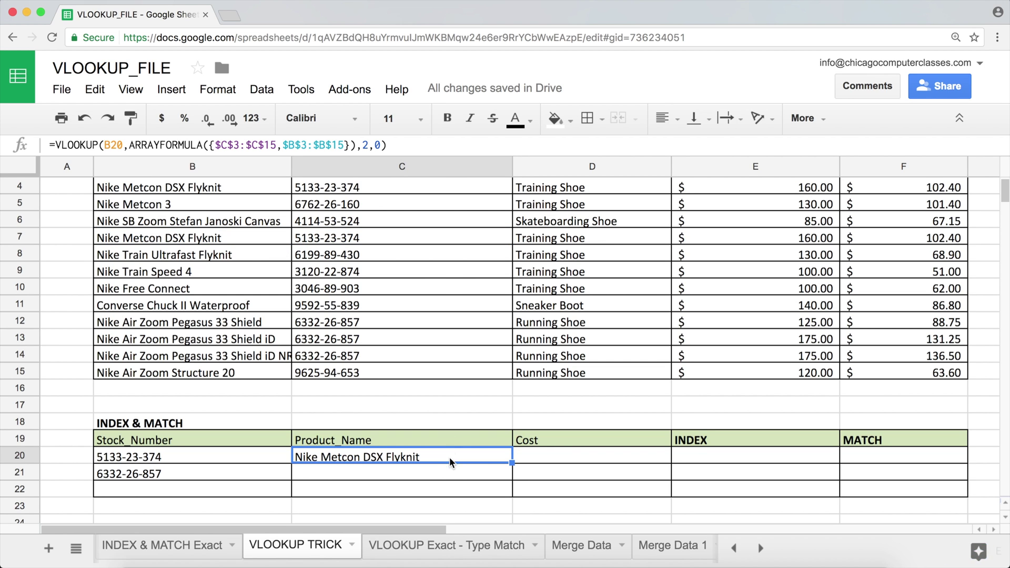
# Copy C20's lookup to C21 and confirm Nike Air Zoom Pegasus 33 Shield for 6332-26-857.
pyautogui.moveTo(512, 463); pyautogui.dragTo(512, 480)
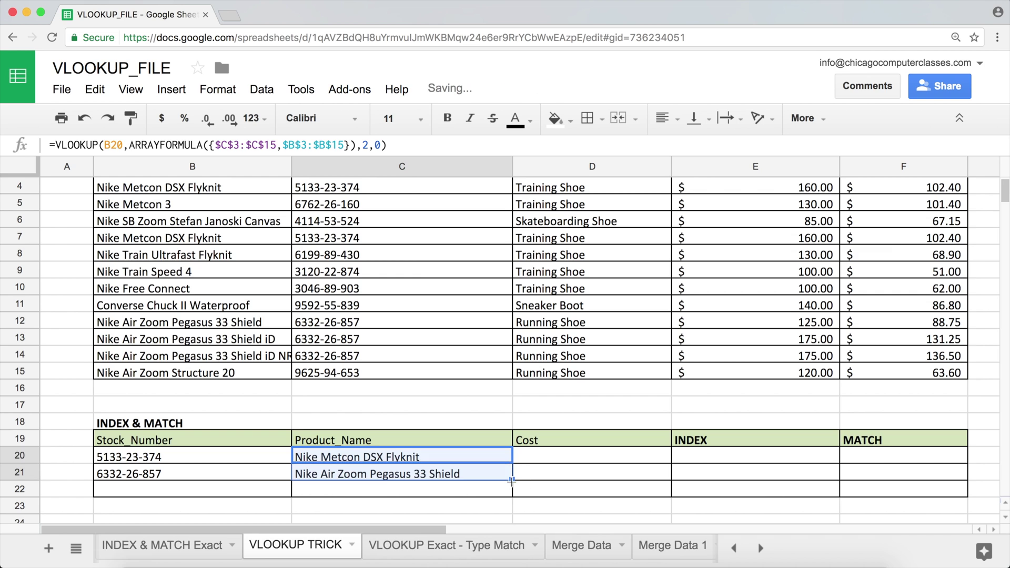
pyautogui.click(380, 474)
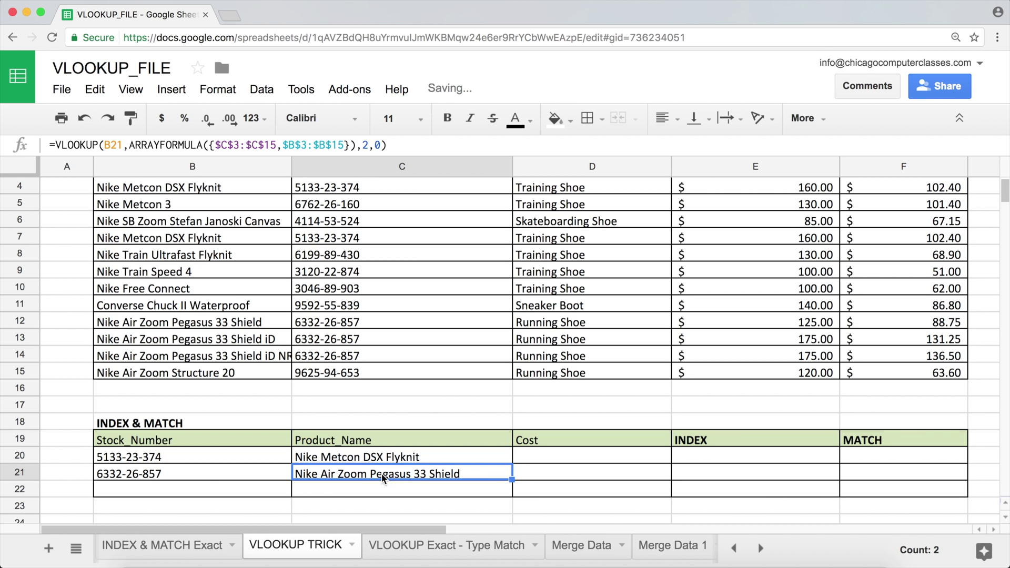
pyautogui.click(142, 471)
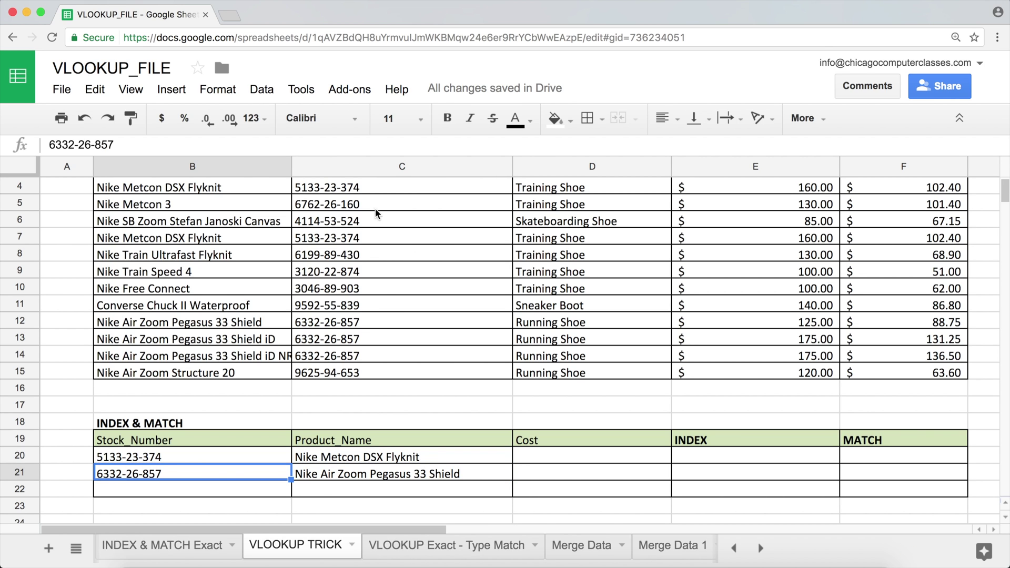
pyautogui.click(360, 322)
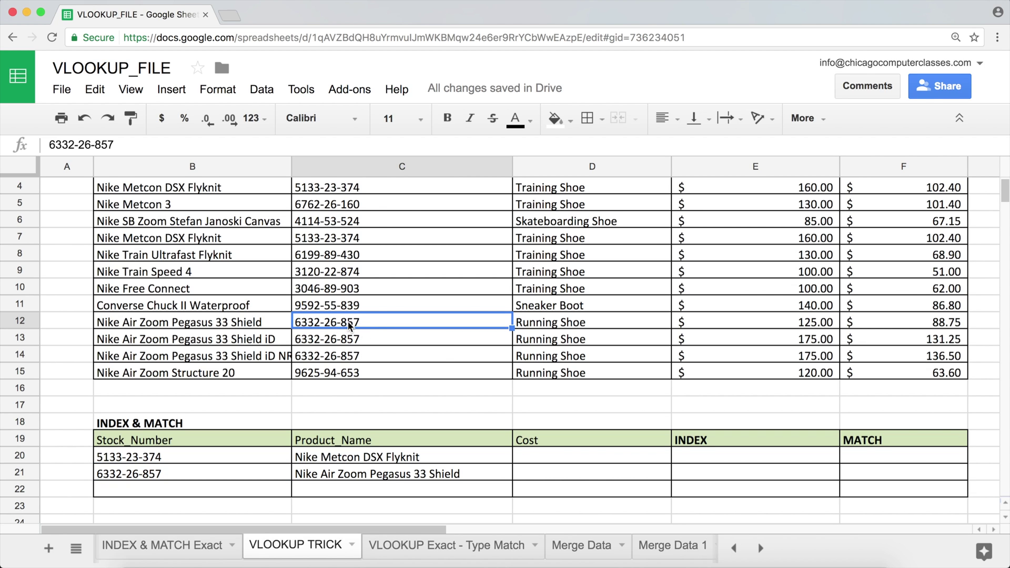
pyautogui.click(234, 324)
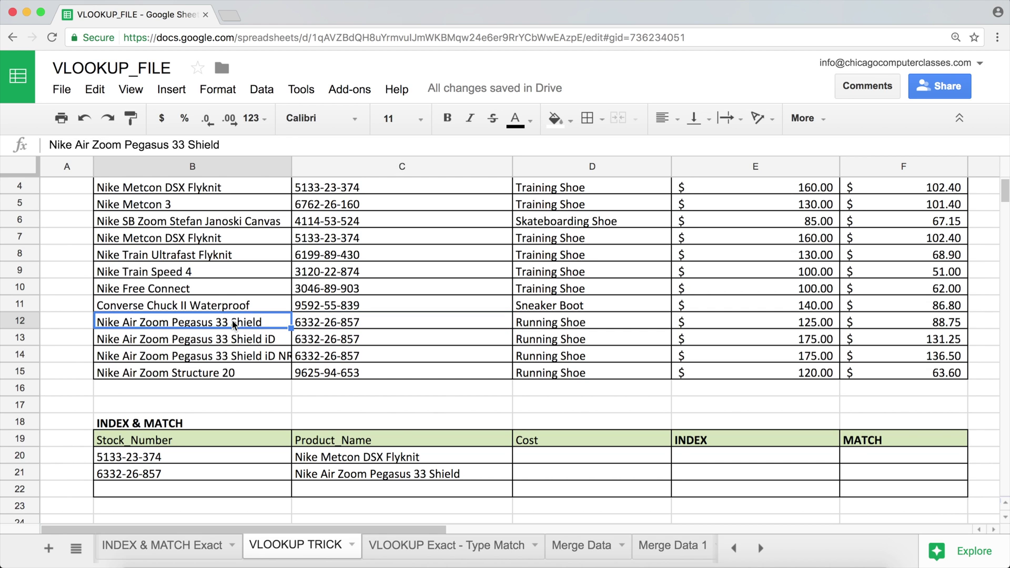
pyautogui.click(413, 472)
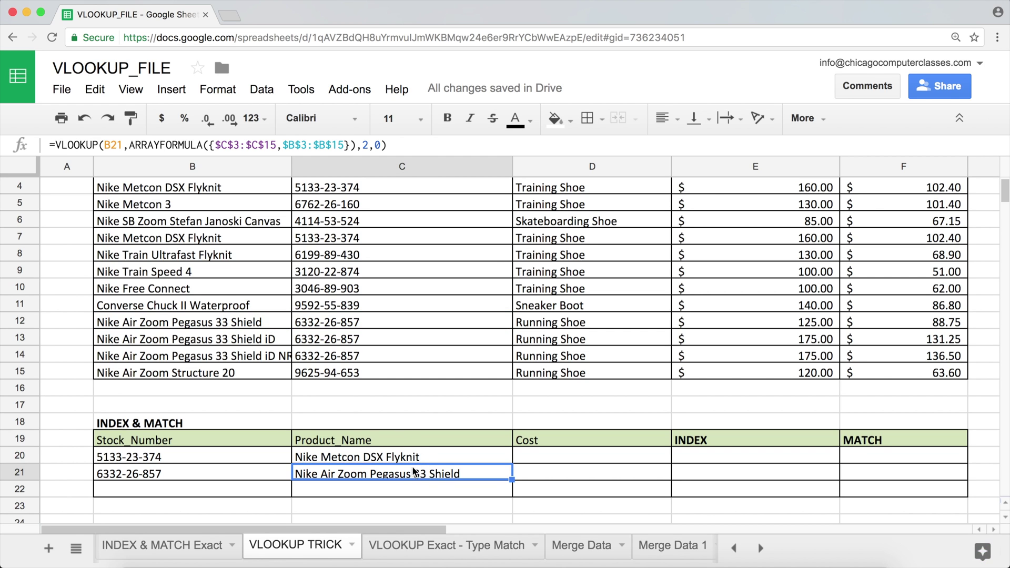
pyautogui.doubleClick(357, 455)
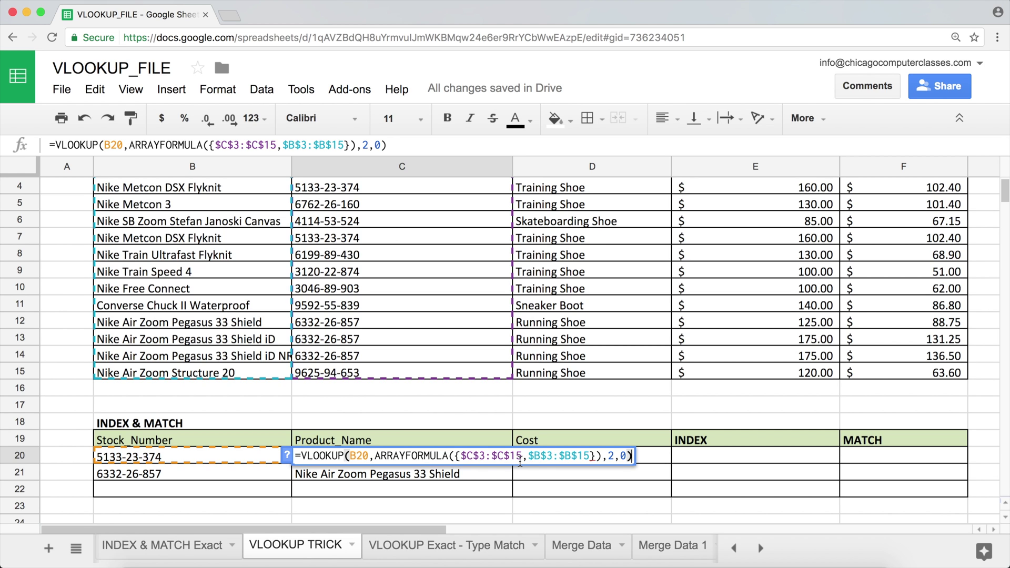
# Replace $B$3:$B$15 with absolute $F$3:$F$15 in C20, returning cost 102.4 for 5133-23-374.
pyautogui.click(505, 455)
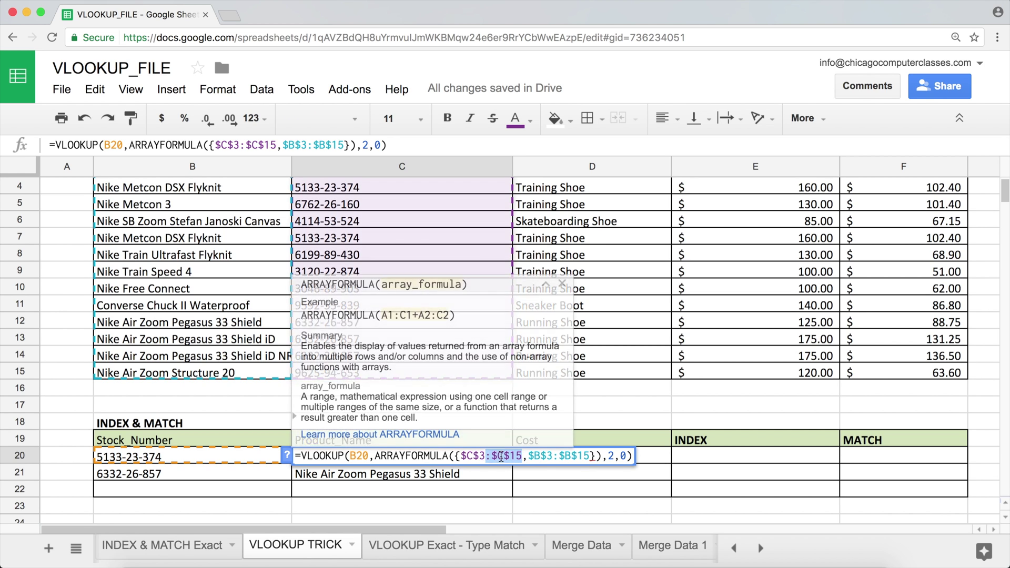
pyautogui.moveTo(527, 455); pyautogui.dragTo(590, 455)
pyautogui.press('BackSpace')
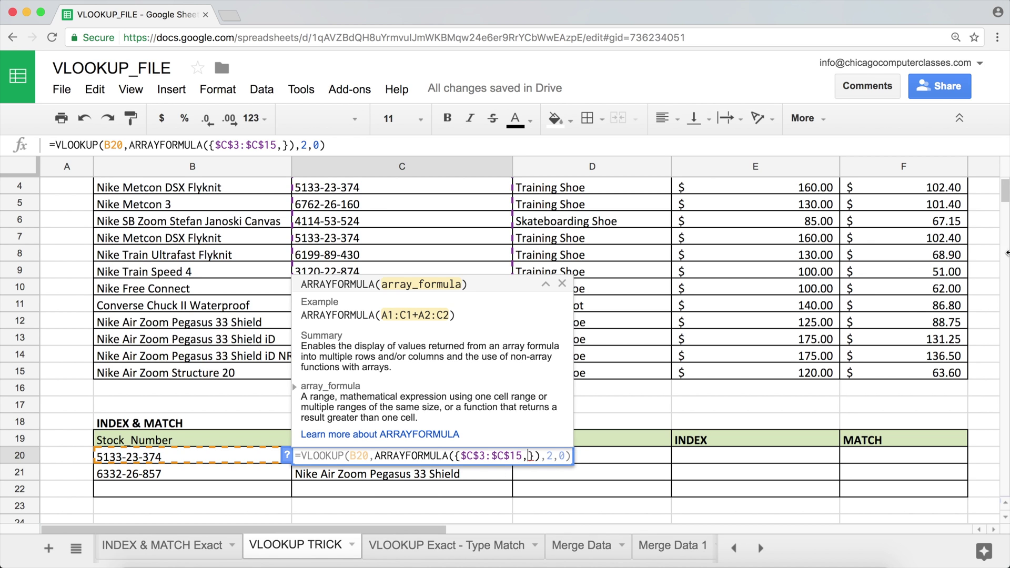
pyautogui.moveTo(1005, 189); pyautogui.dragTo(1006, 183)
pyautogui.moveTo(939, 223); pyautogui.dragTo(902, 426)
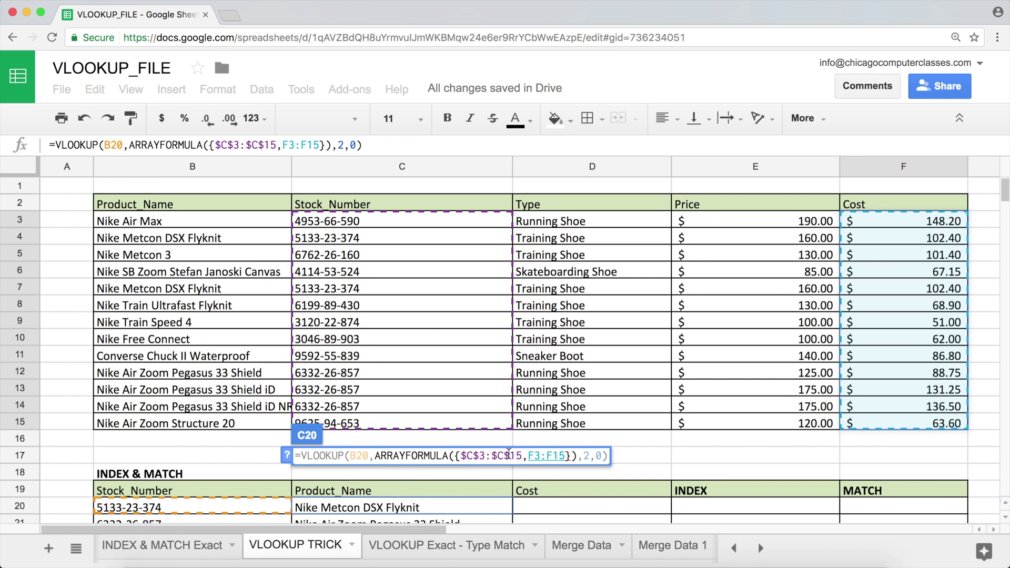
pyautogui.moveTo(528, 456); pyautogui.dragTo(562, 456)
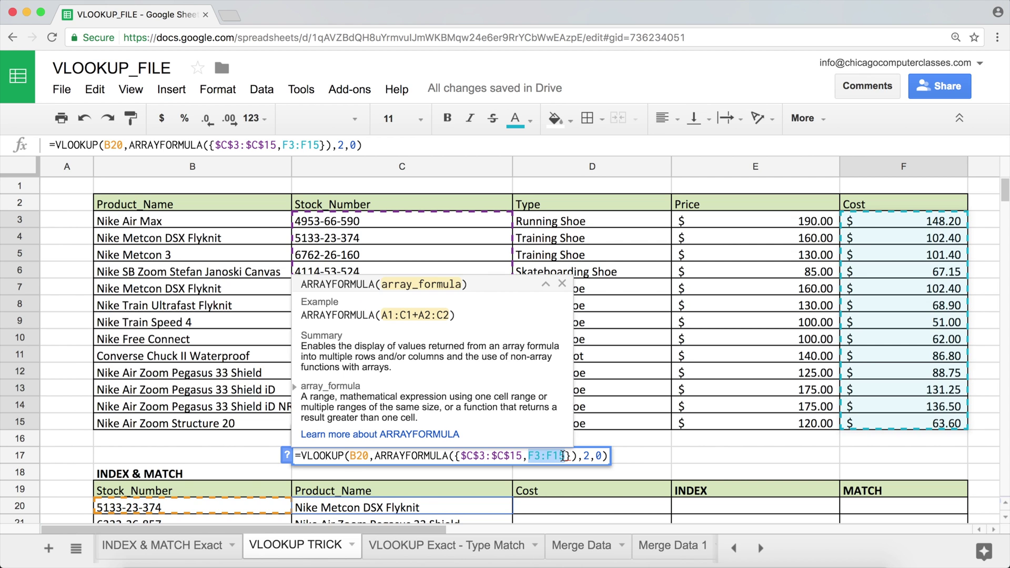
pyautogui.press('F4')
pyautogui.press('Return')
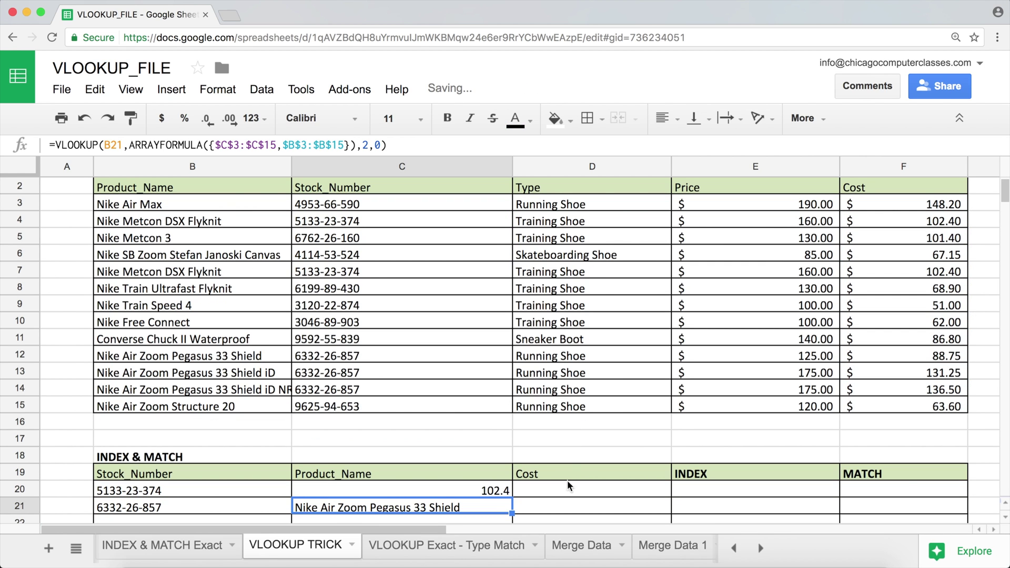
pyautogui.click(488, 490)
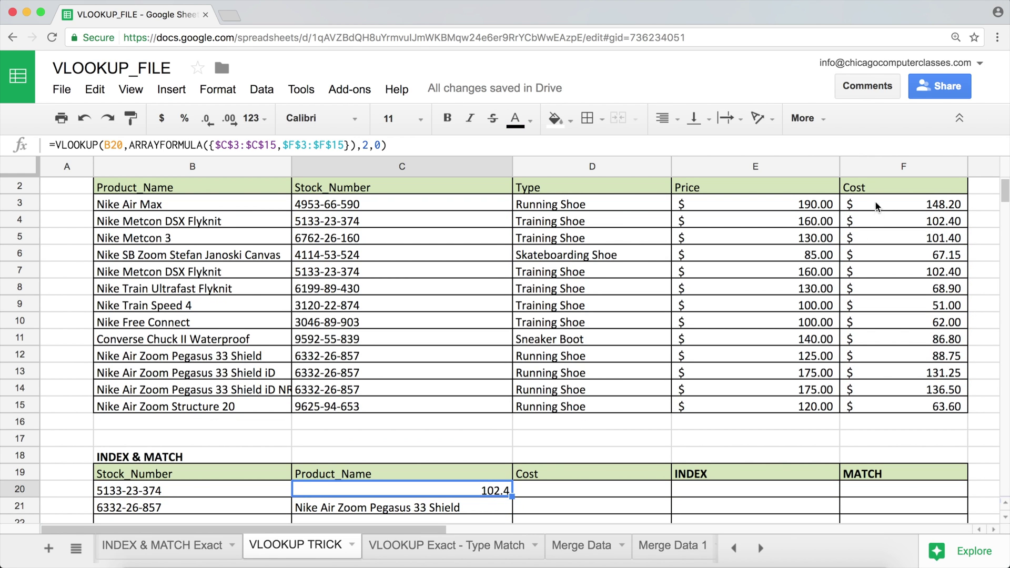